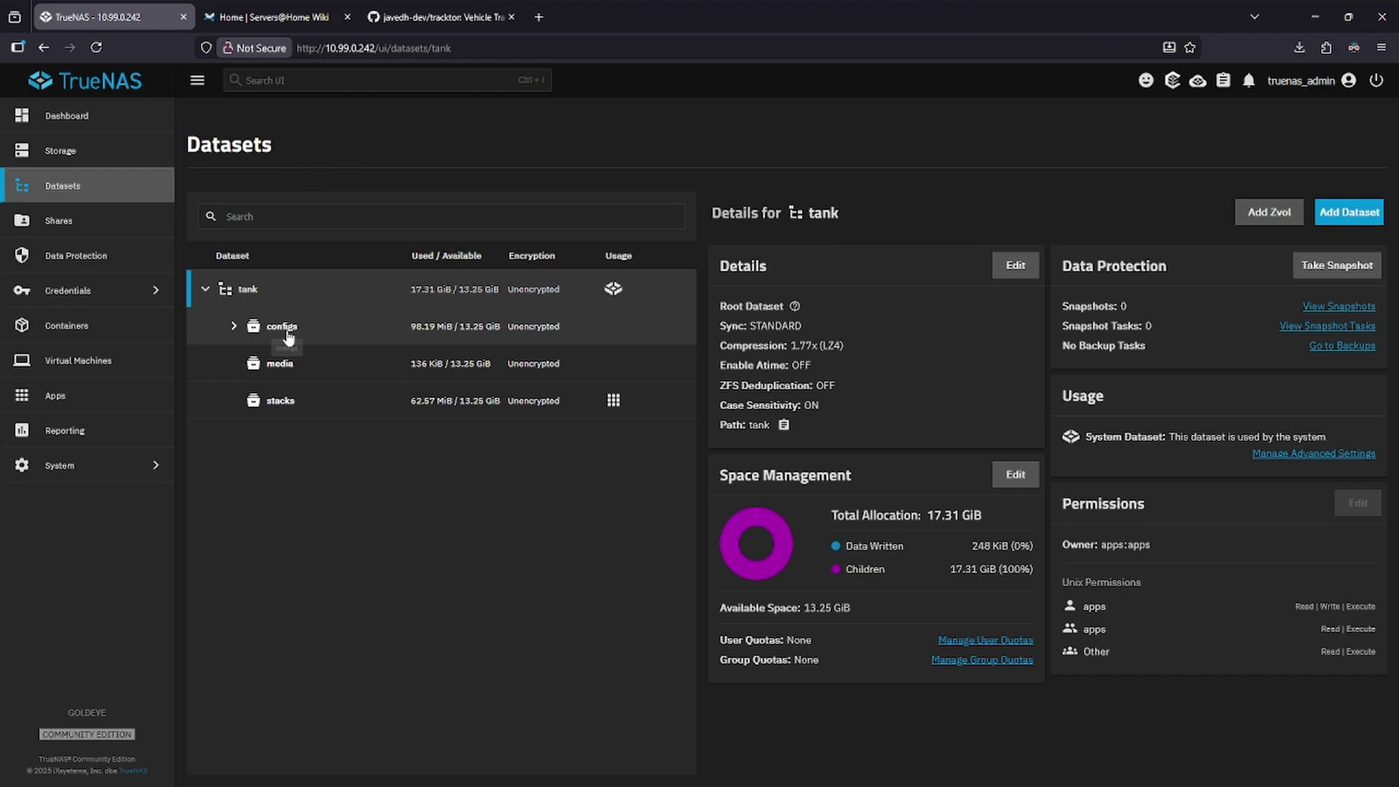
# Step: Create a dataset named 'tracktor' under tank/configs and skip the ACL setup
pyautogui.click(285, 331)
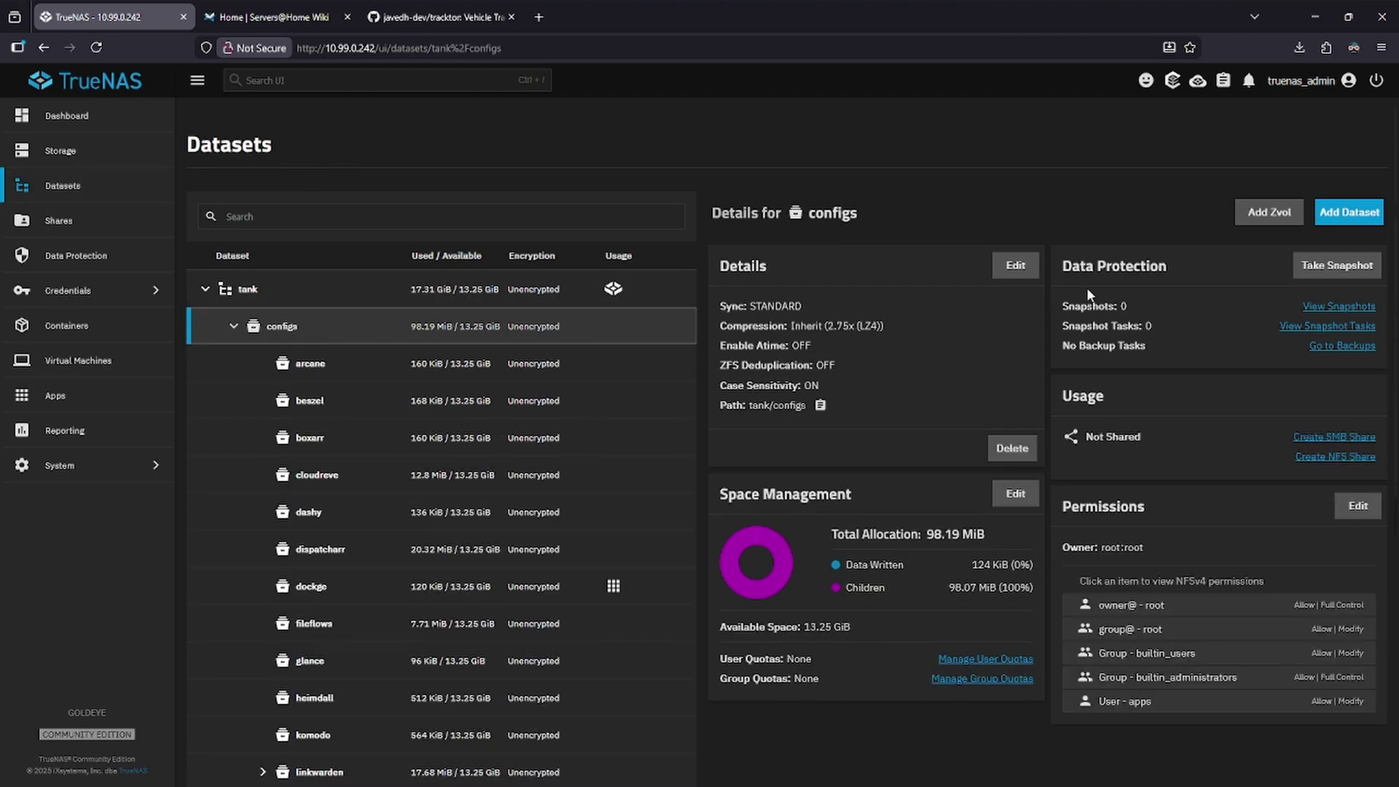
pyautogui.click(1347, 212)
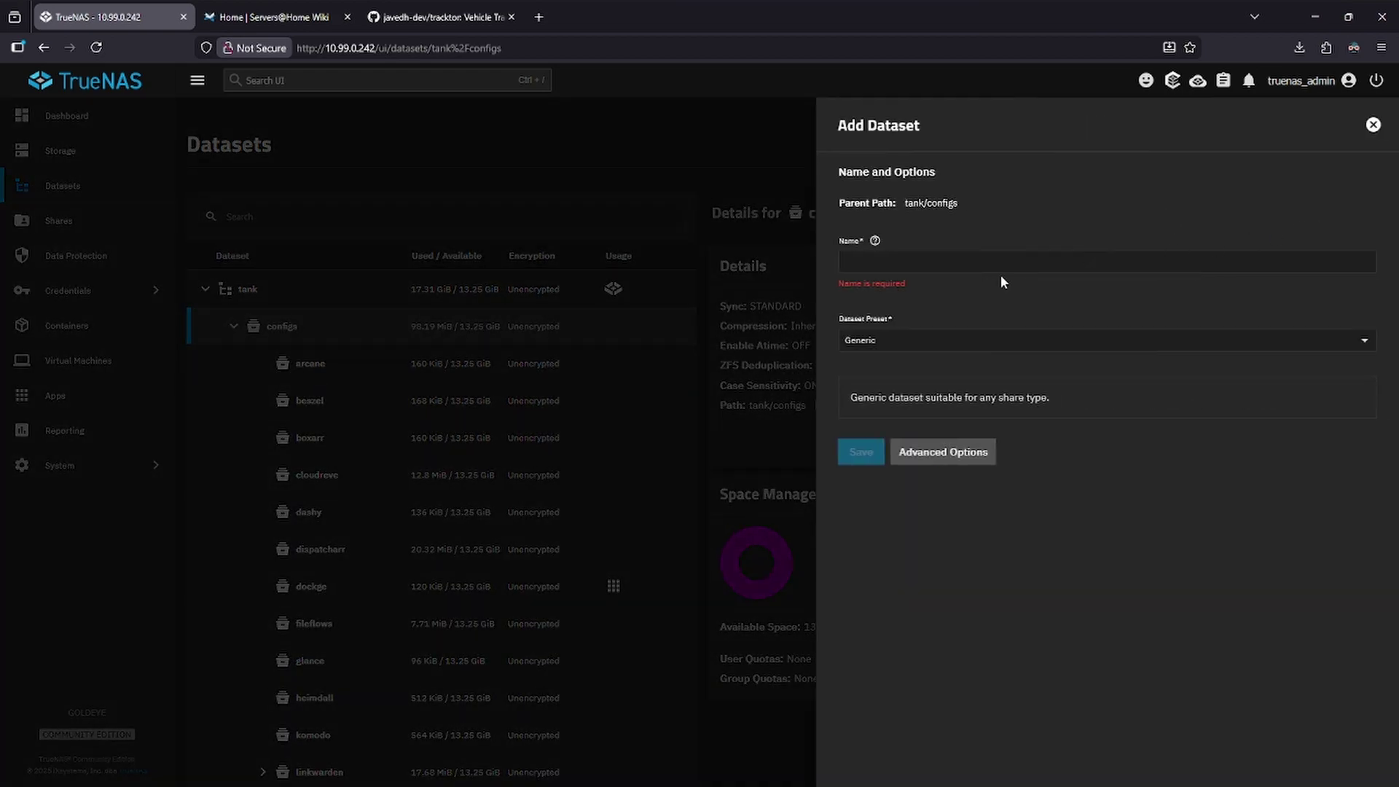
pyautogui.click(943, 268)
pyautogui.write('tracktor')
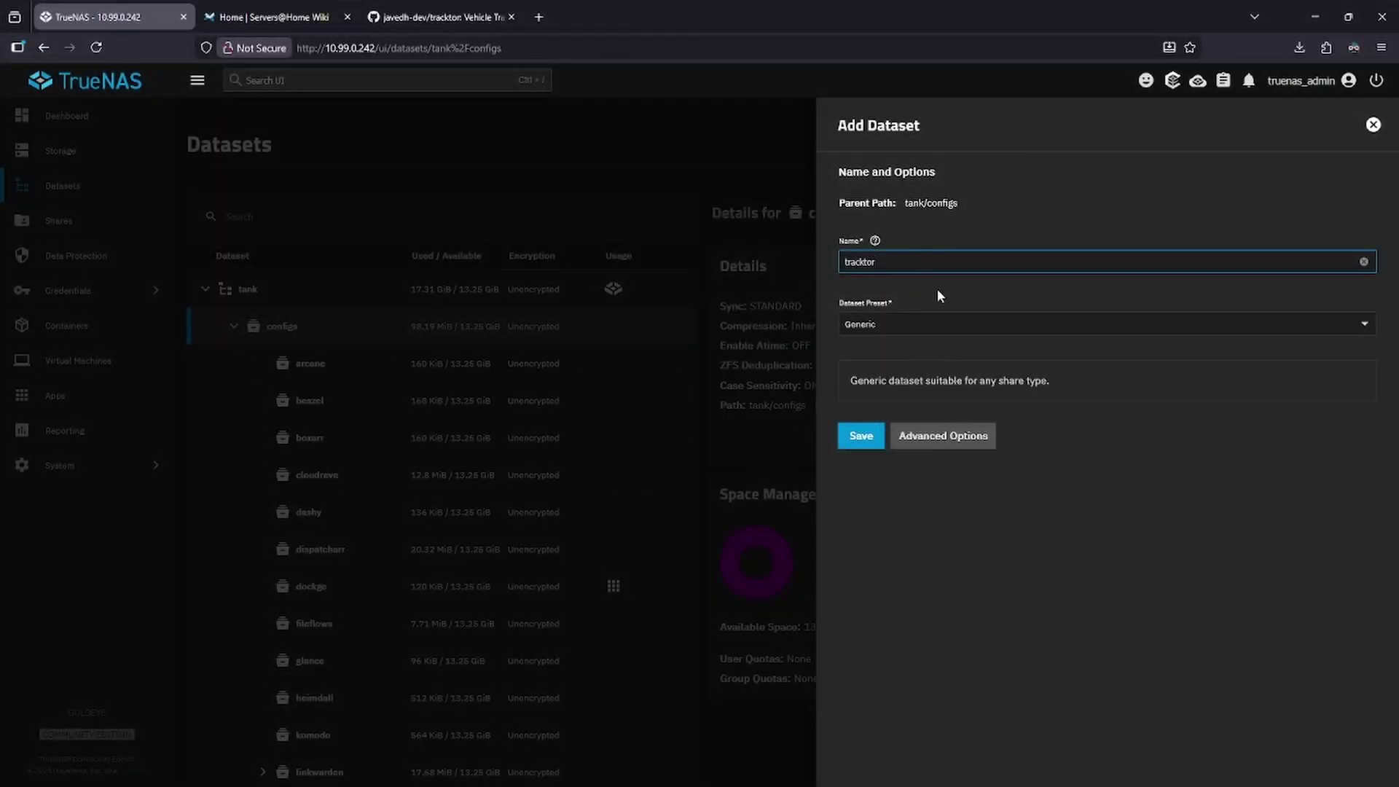
pyautogui.click(870, 435)
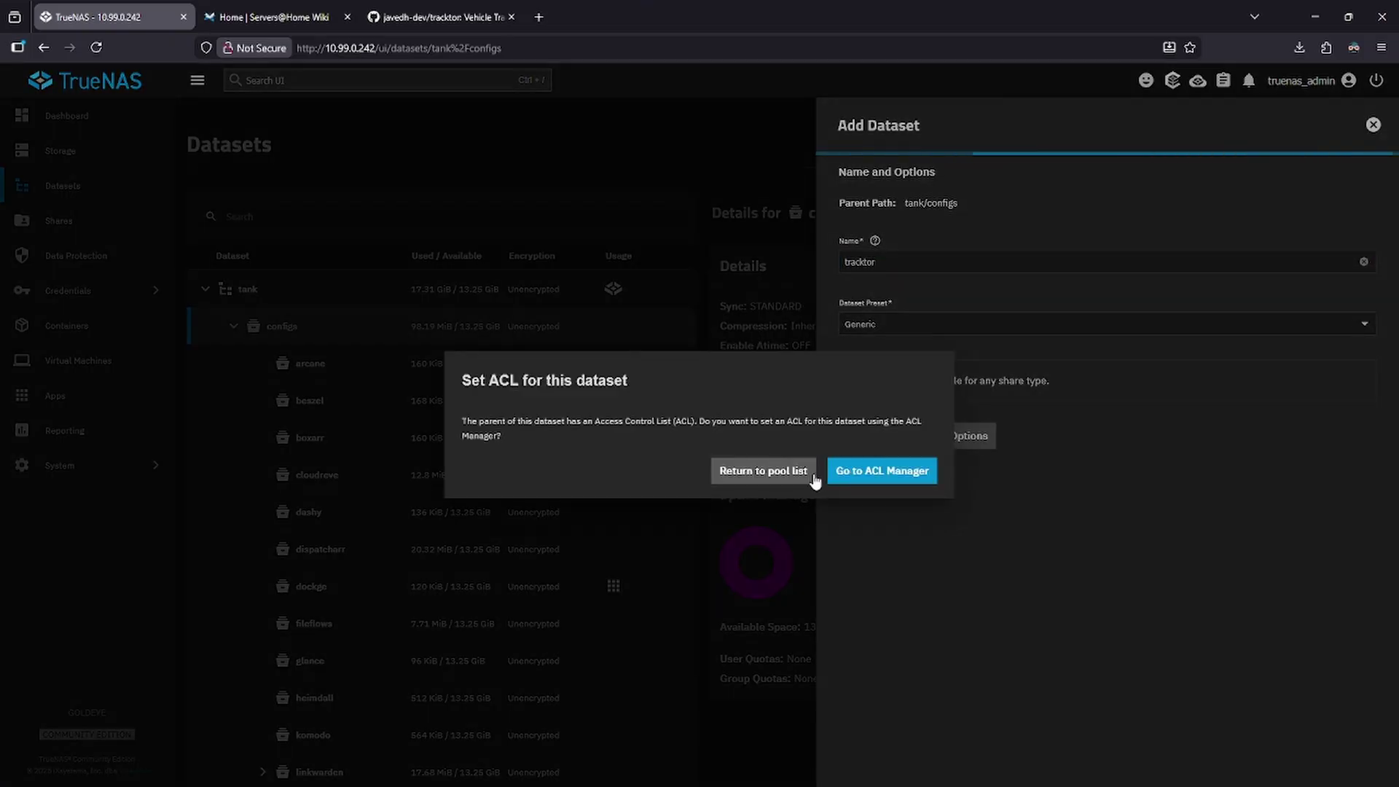
pyautogui.click(757, 473)
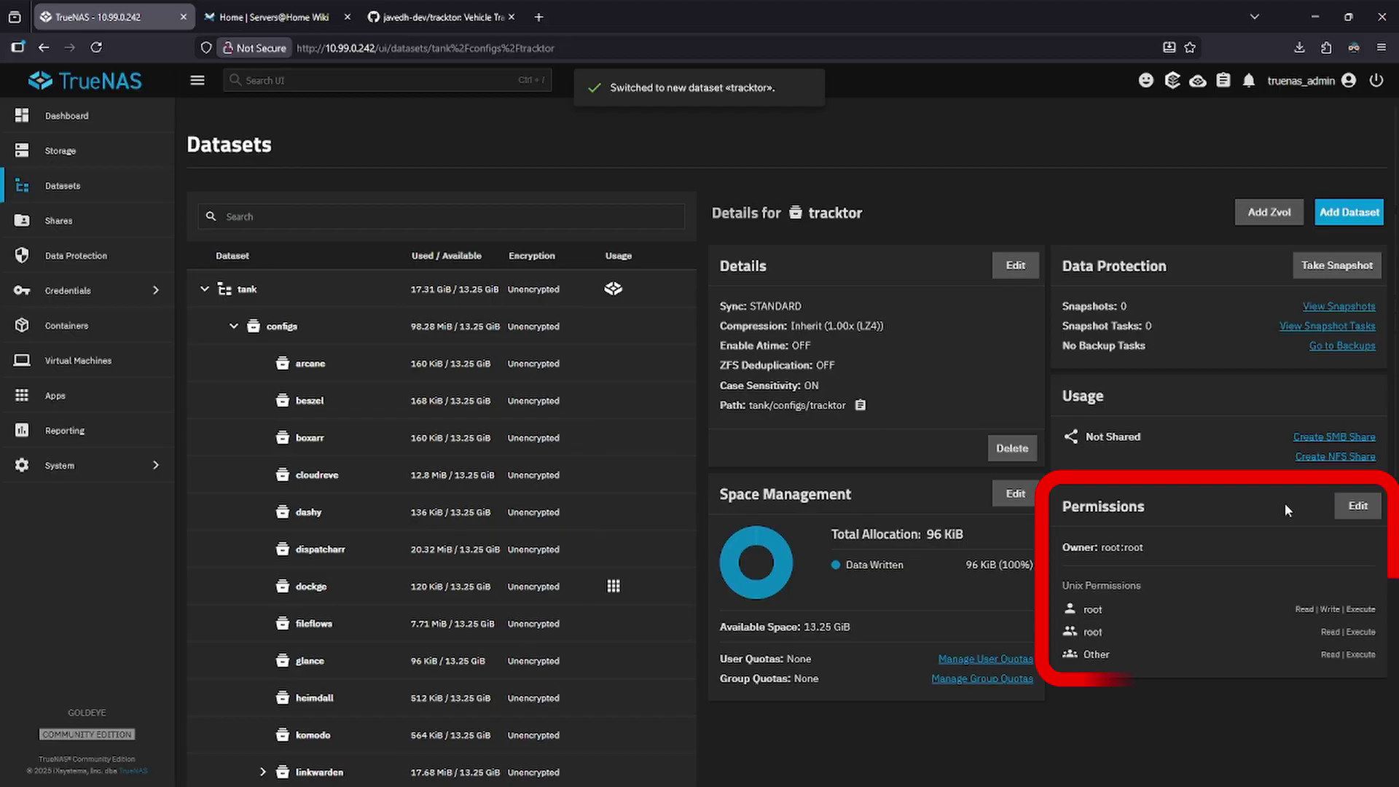
# Step: Set tracktor's group to apps with group write, remove others' read and execute, and save
pyautogui.click(1357, 506)
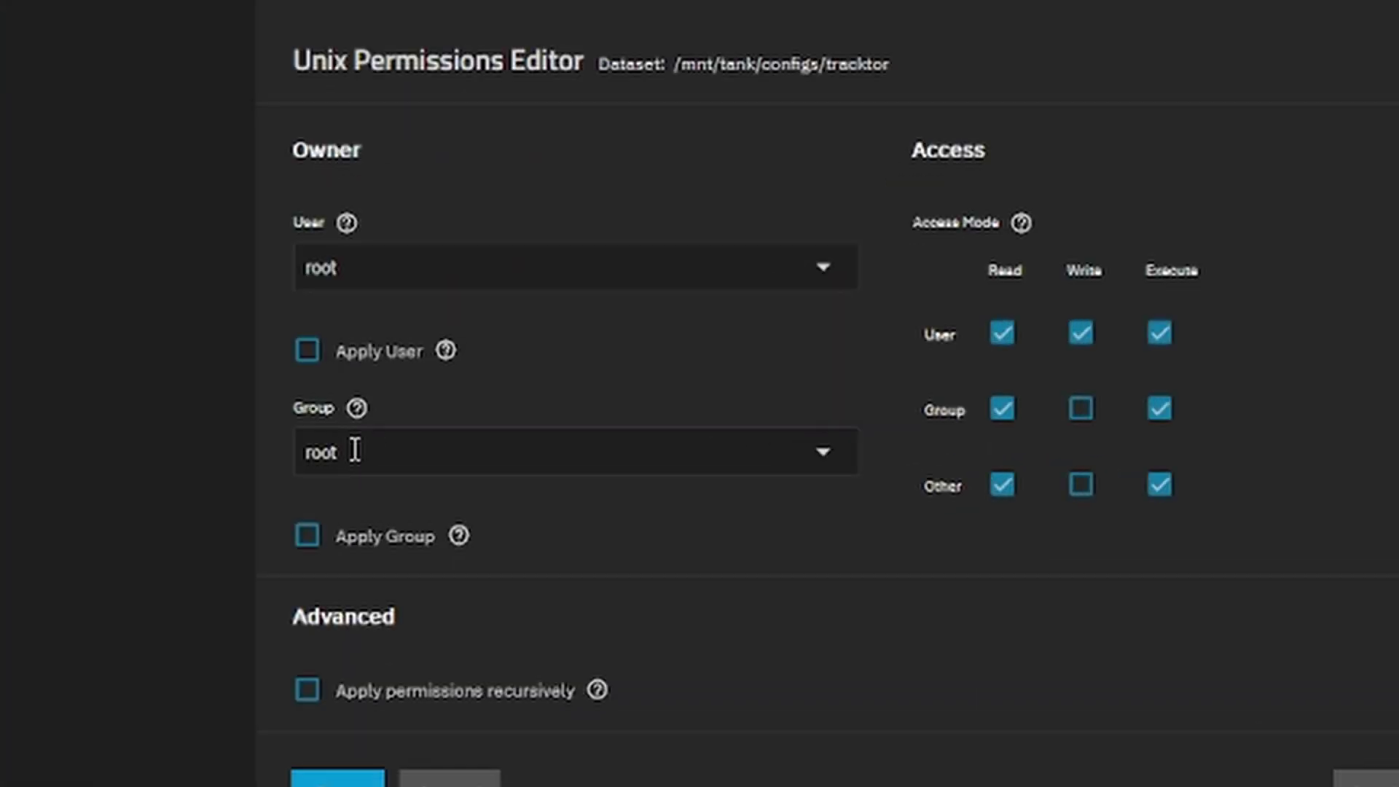
pyautogui.click(355, 451)
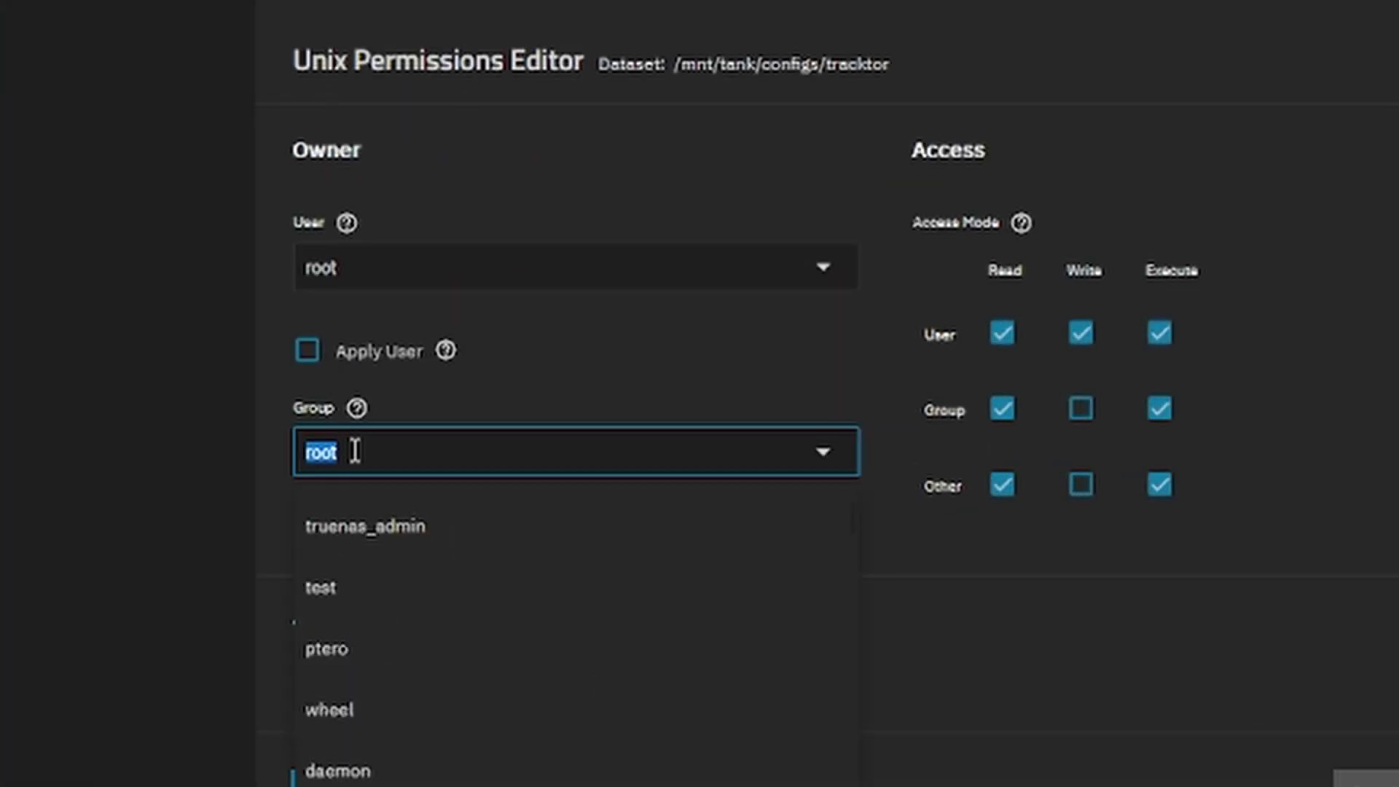
pyautogui.write('apps')
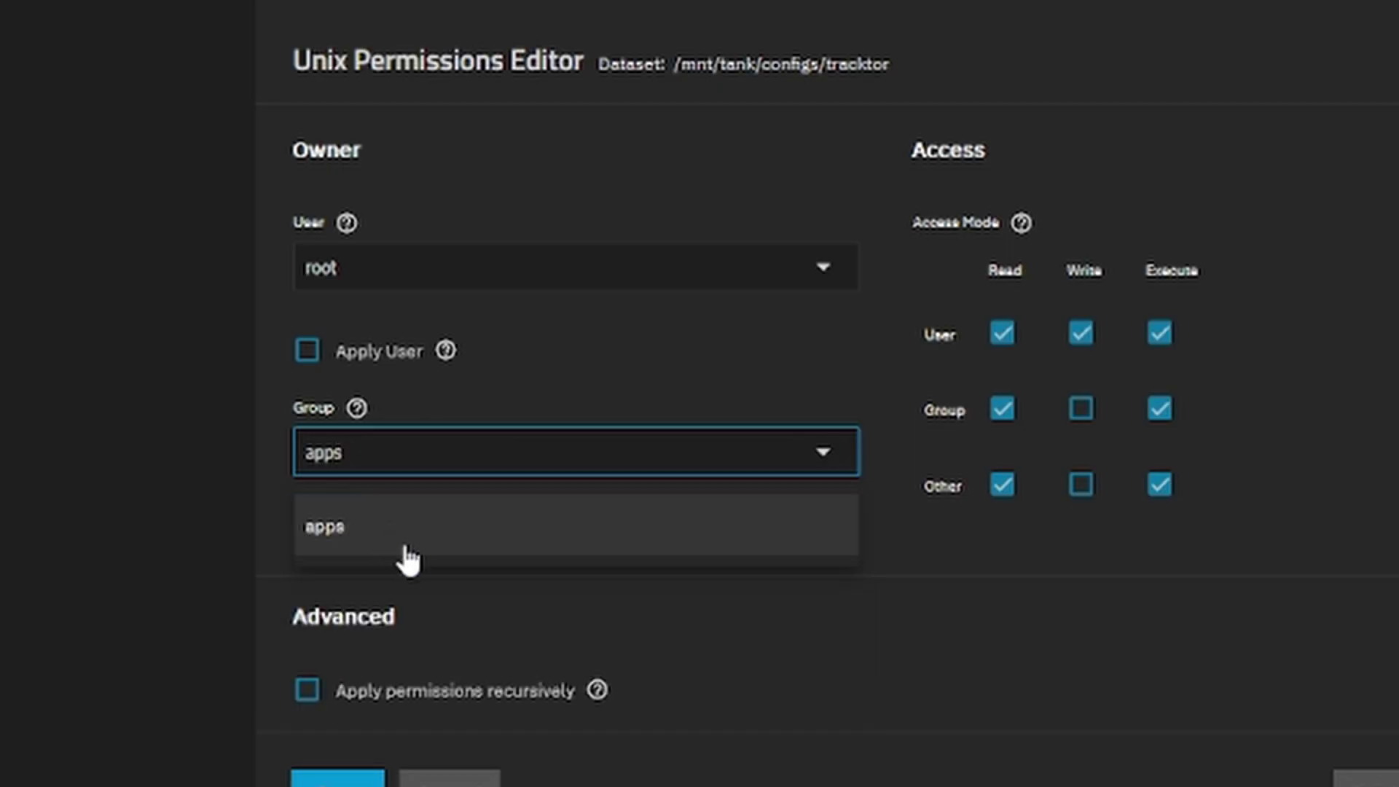
pyautogui.click(409, 555)
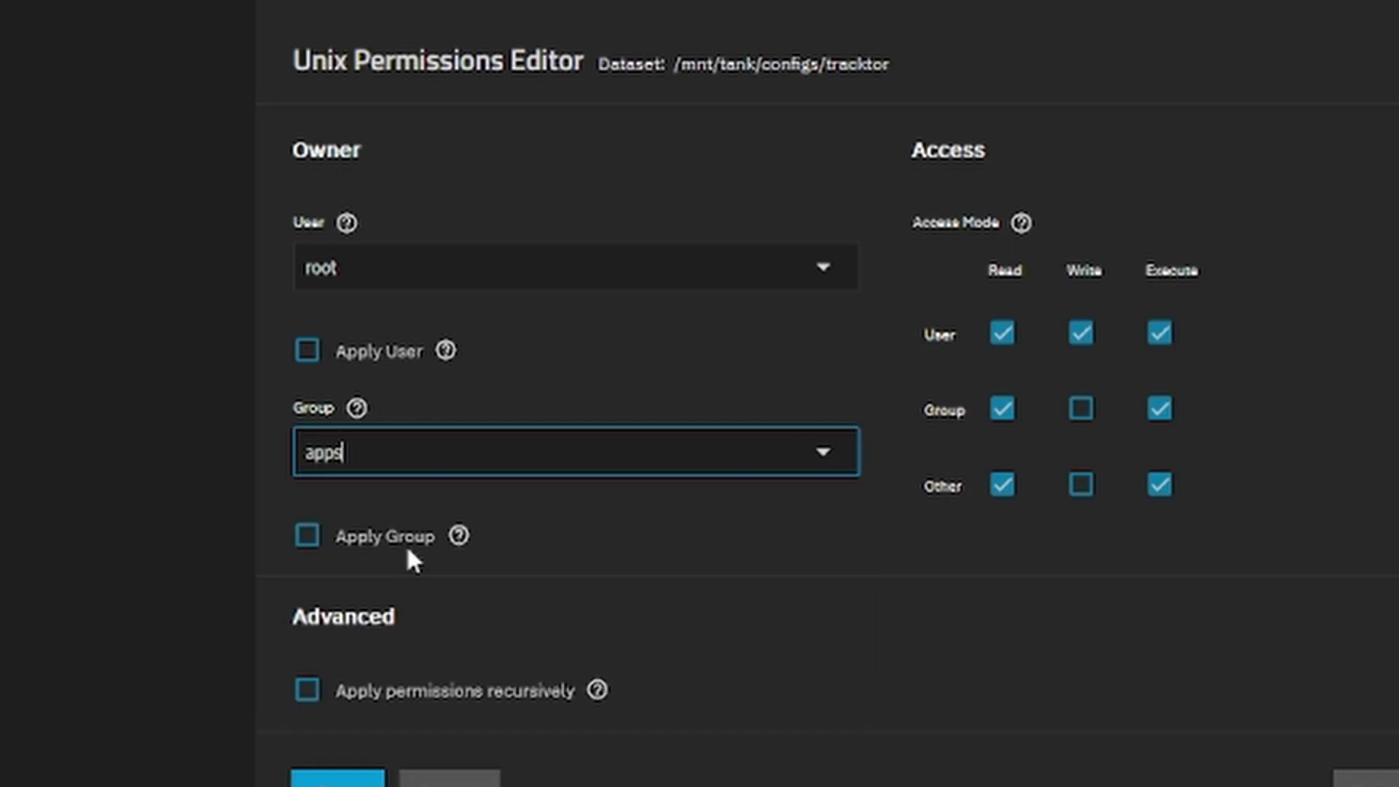
pyautogui.click(1079, 420)
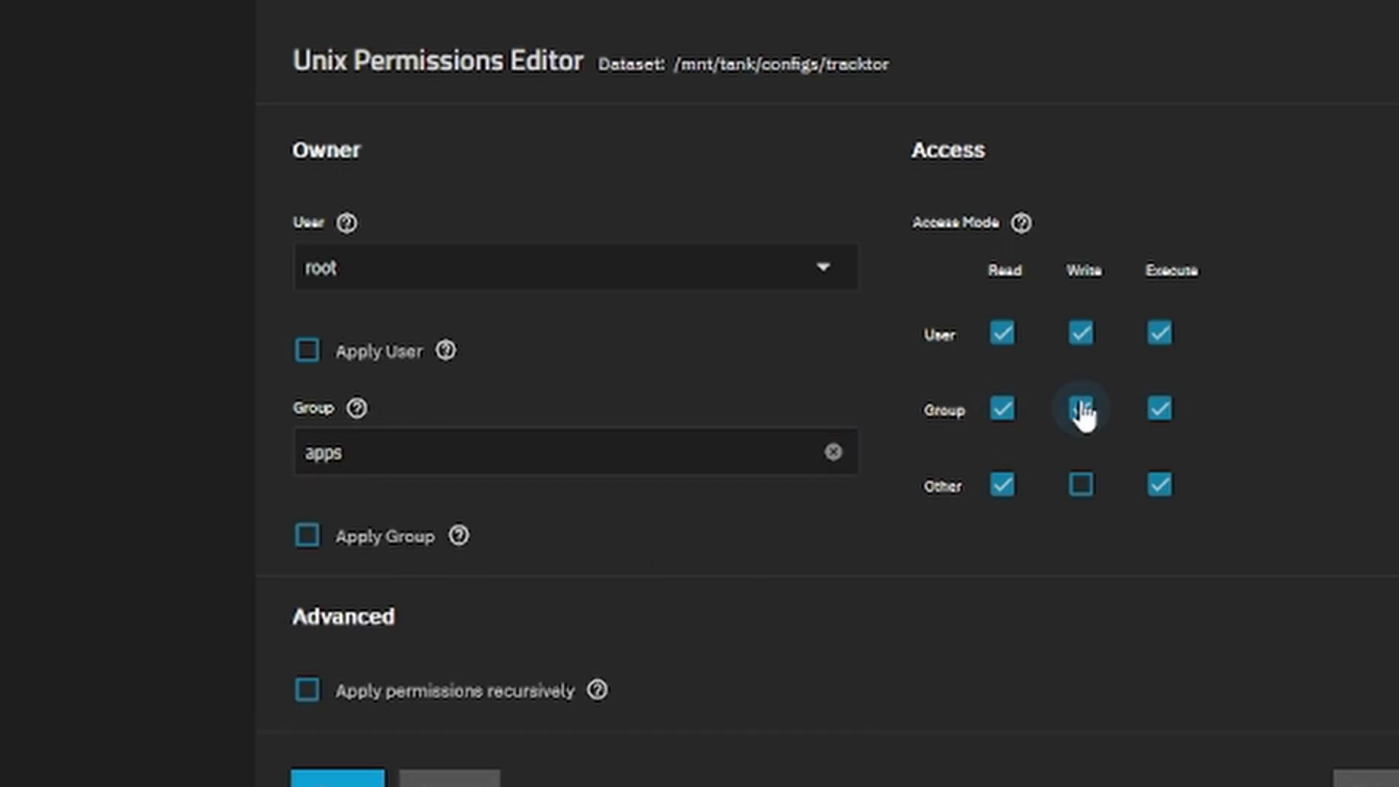
pyautogui.click(1003, 489)
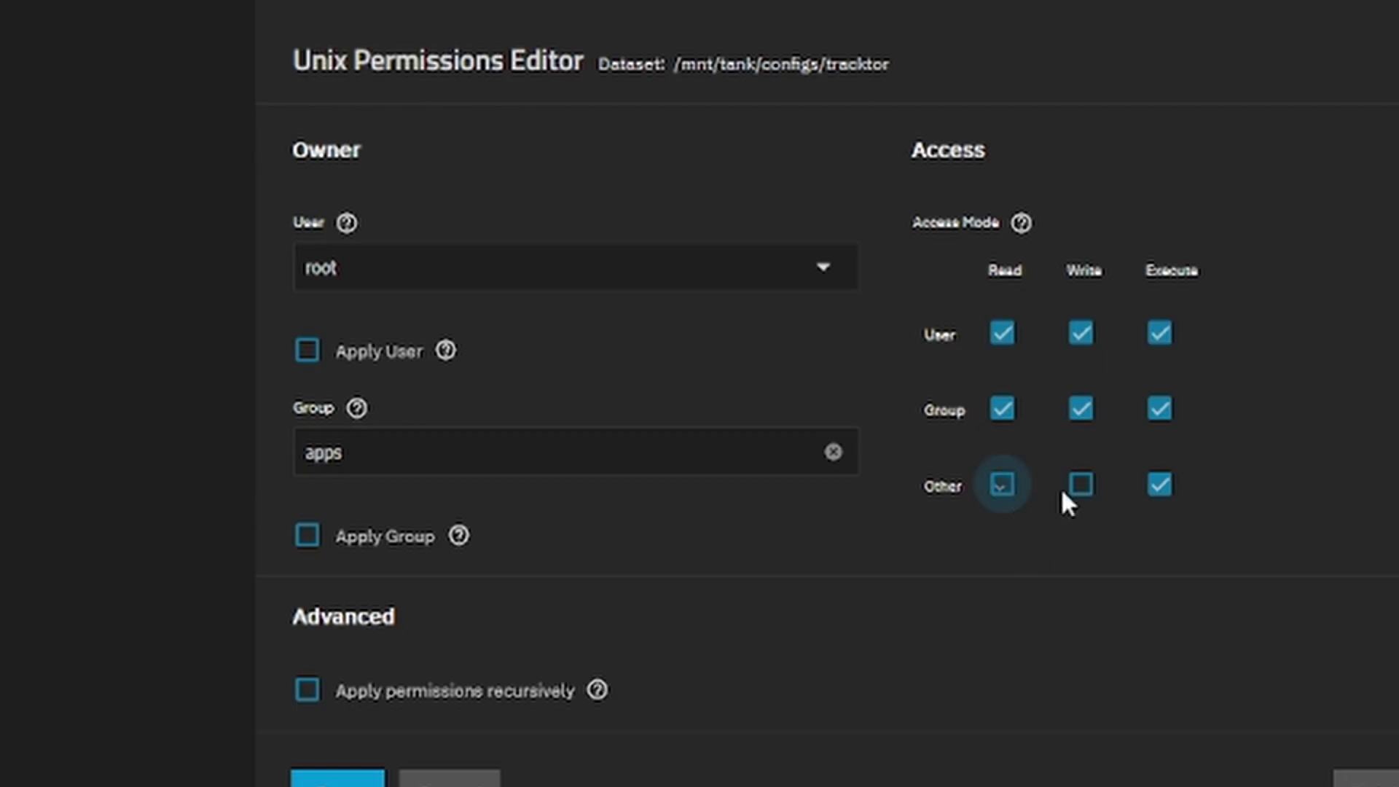
pyautogui.click(1166, 489)
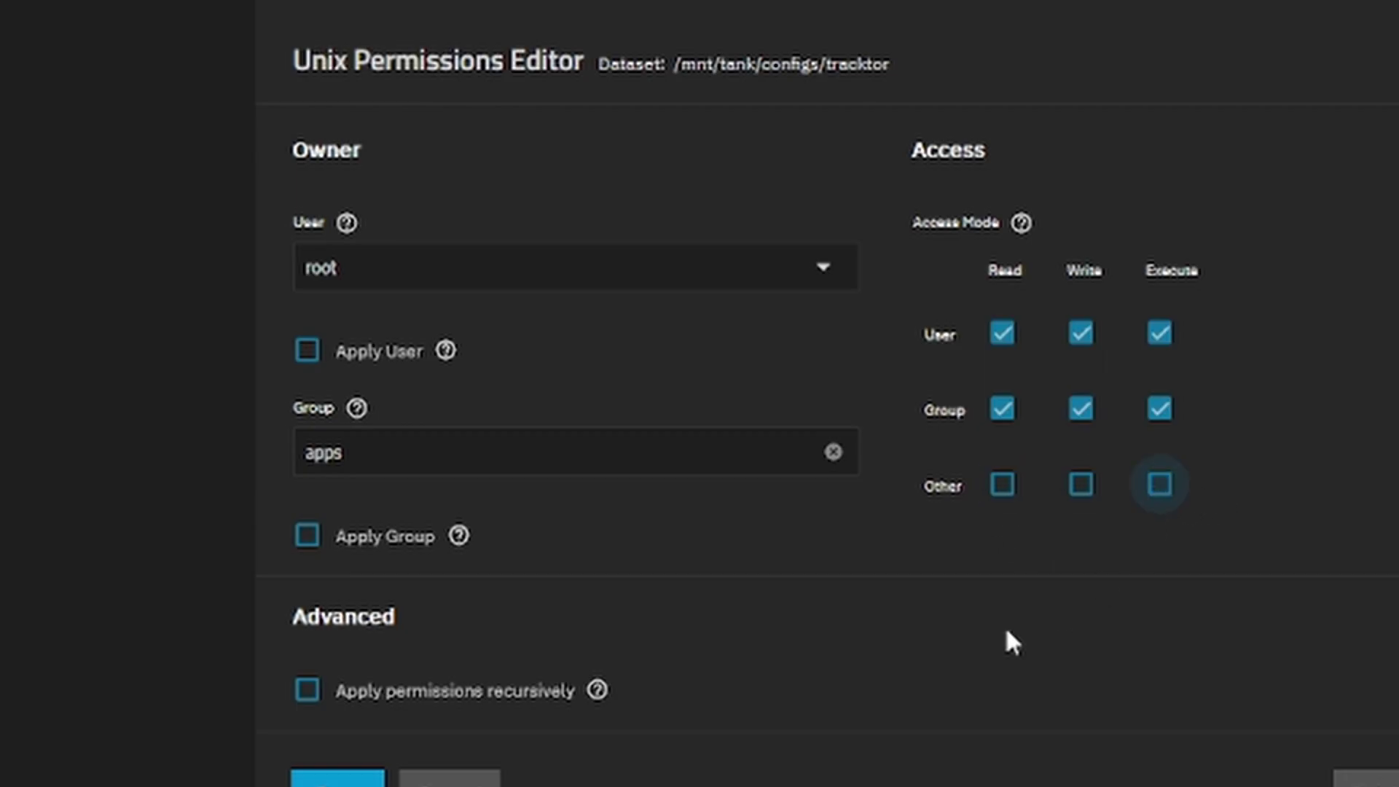
pyautogui.click(310, 545)
pyautogui.scroll(-1, 371, 553)
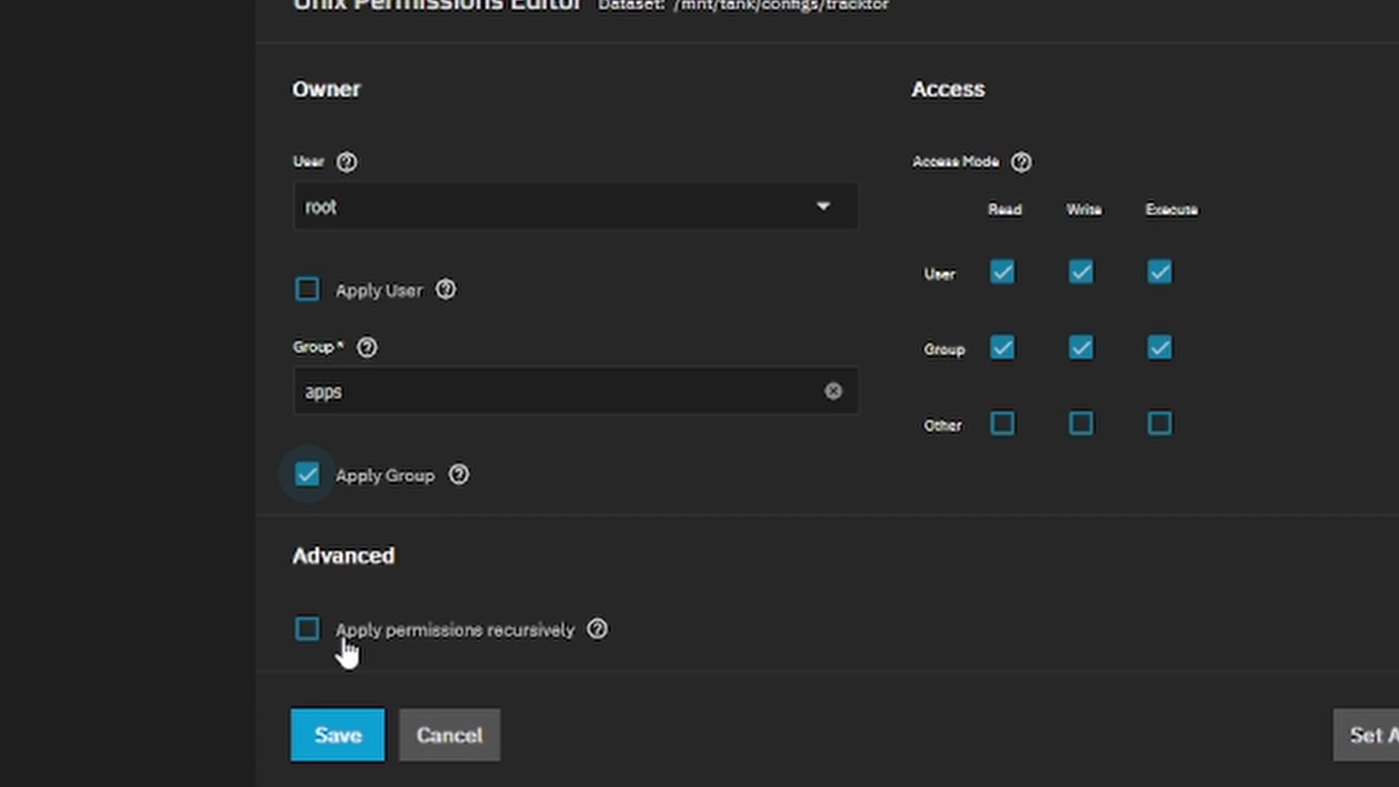
pyautogui.click(338, 731)
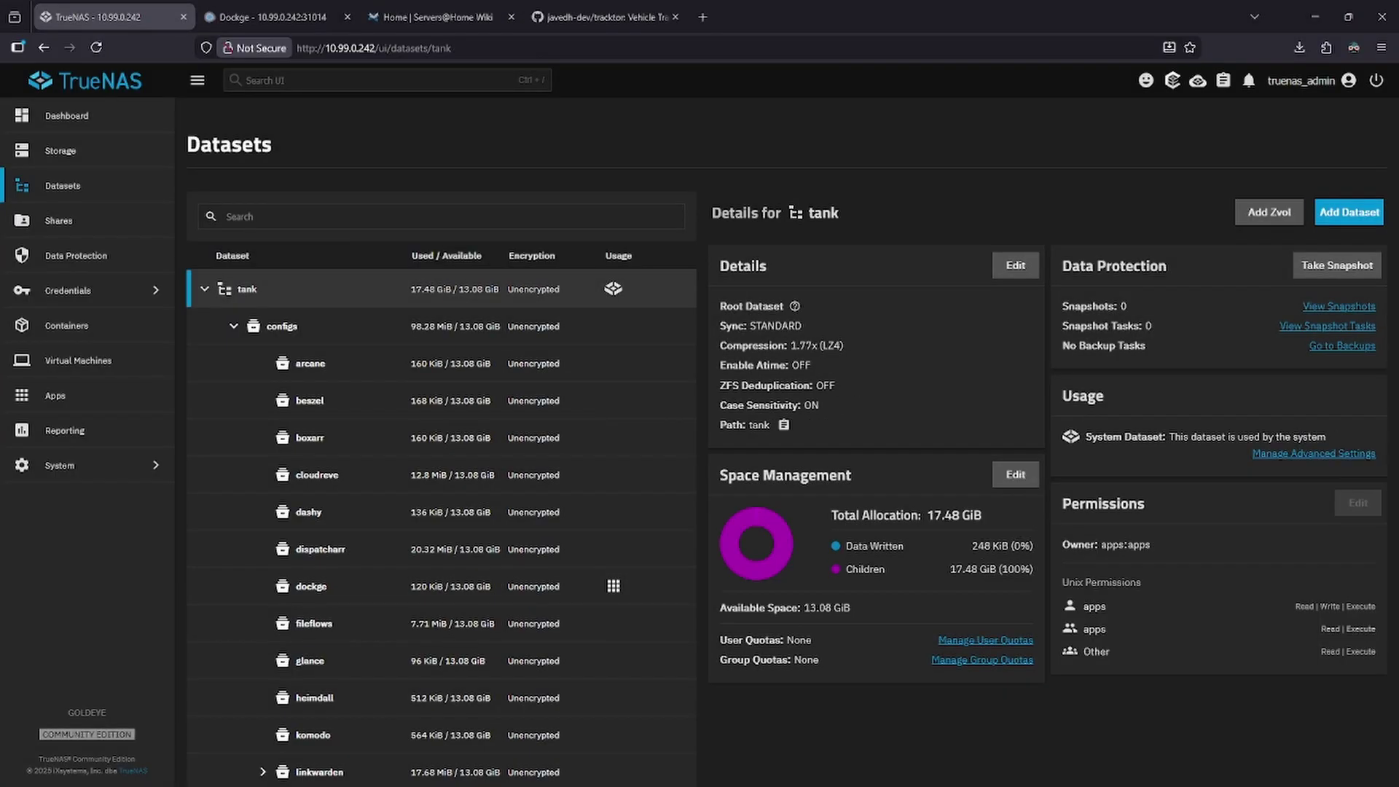
# Step: Search the wiki for 'tracktor', open the guide, and copy its compose code block
pyautogui.click(408, 20)
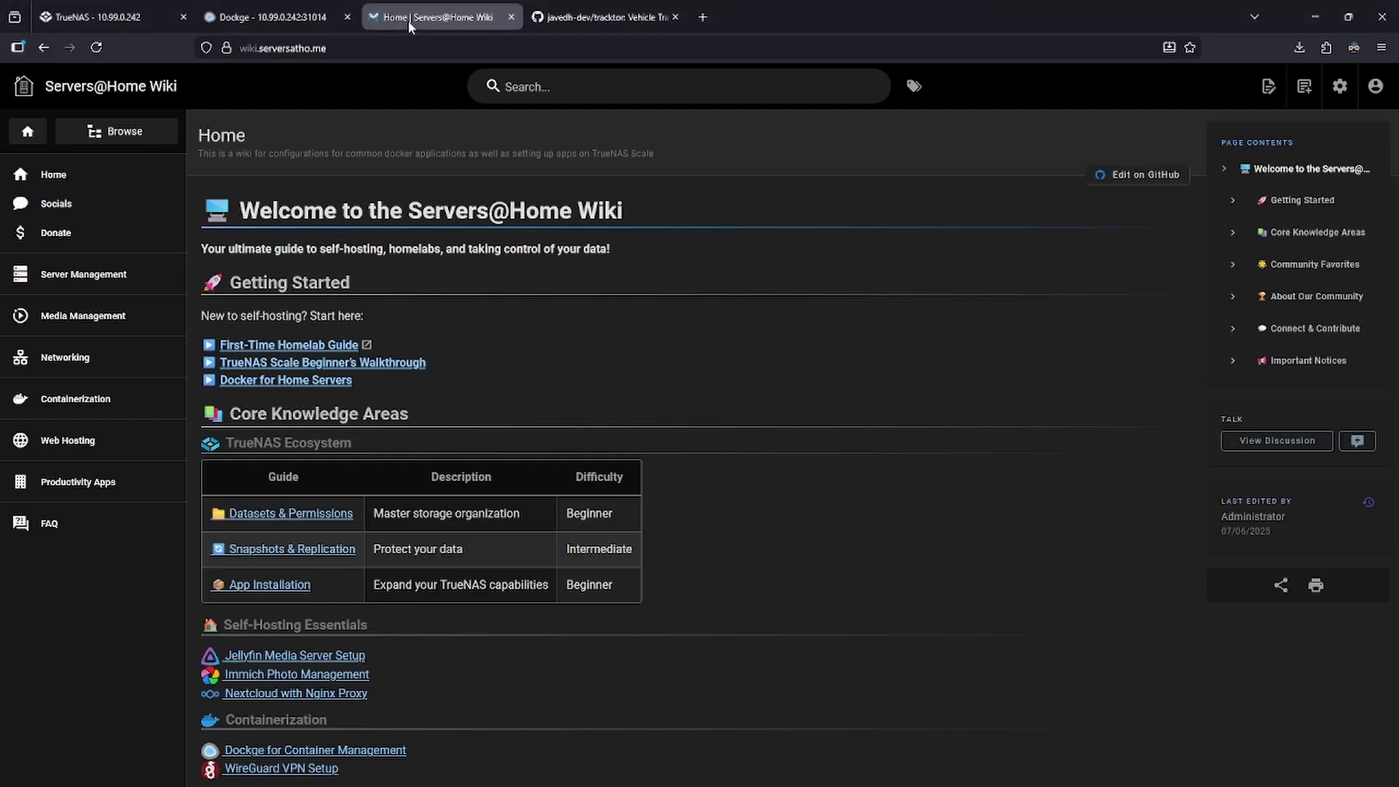
pyautogui.click(562, 90)
pyautogui.write('tracktor')
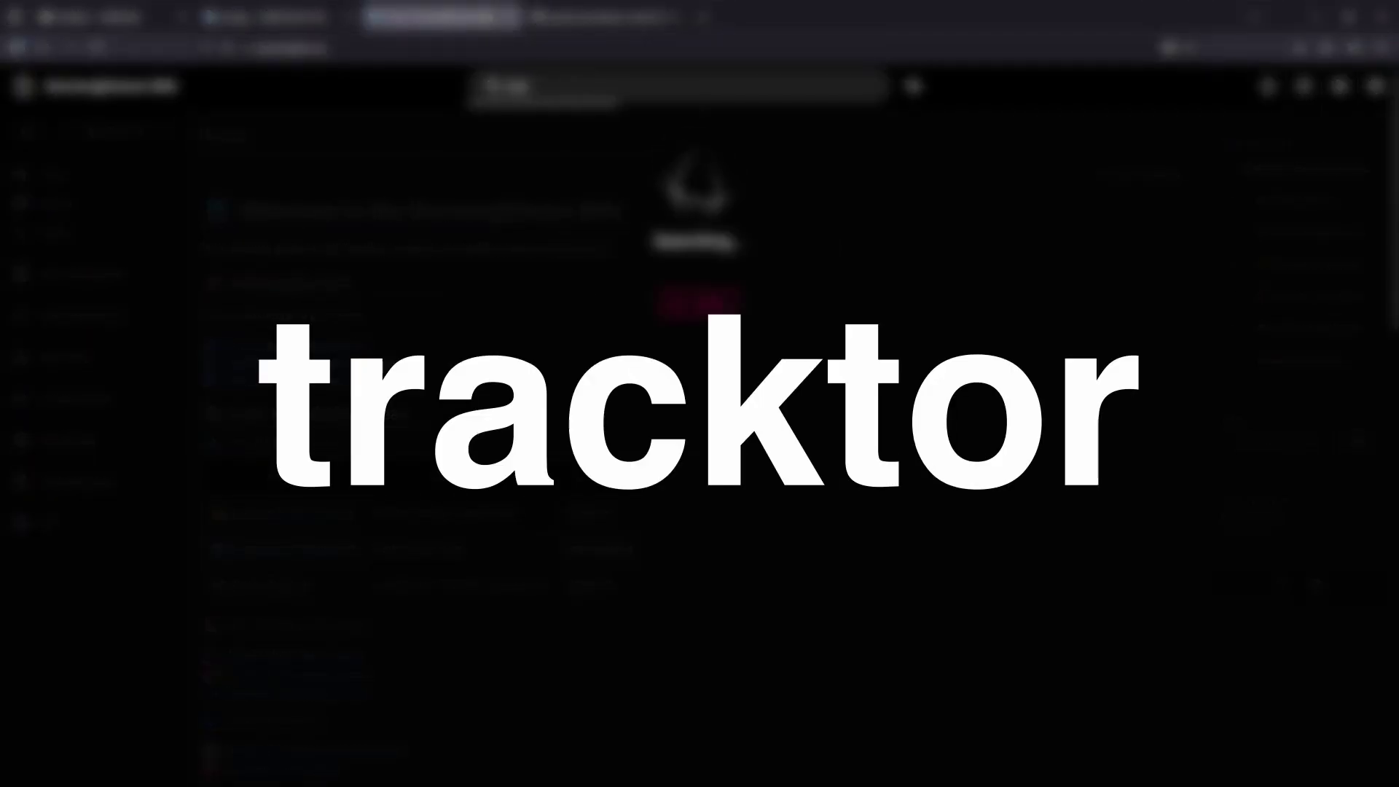
pyautogui.press('Return')
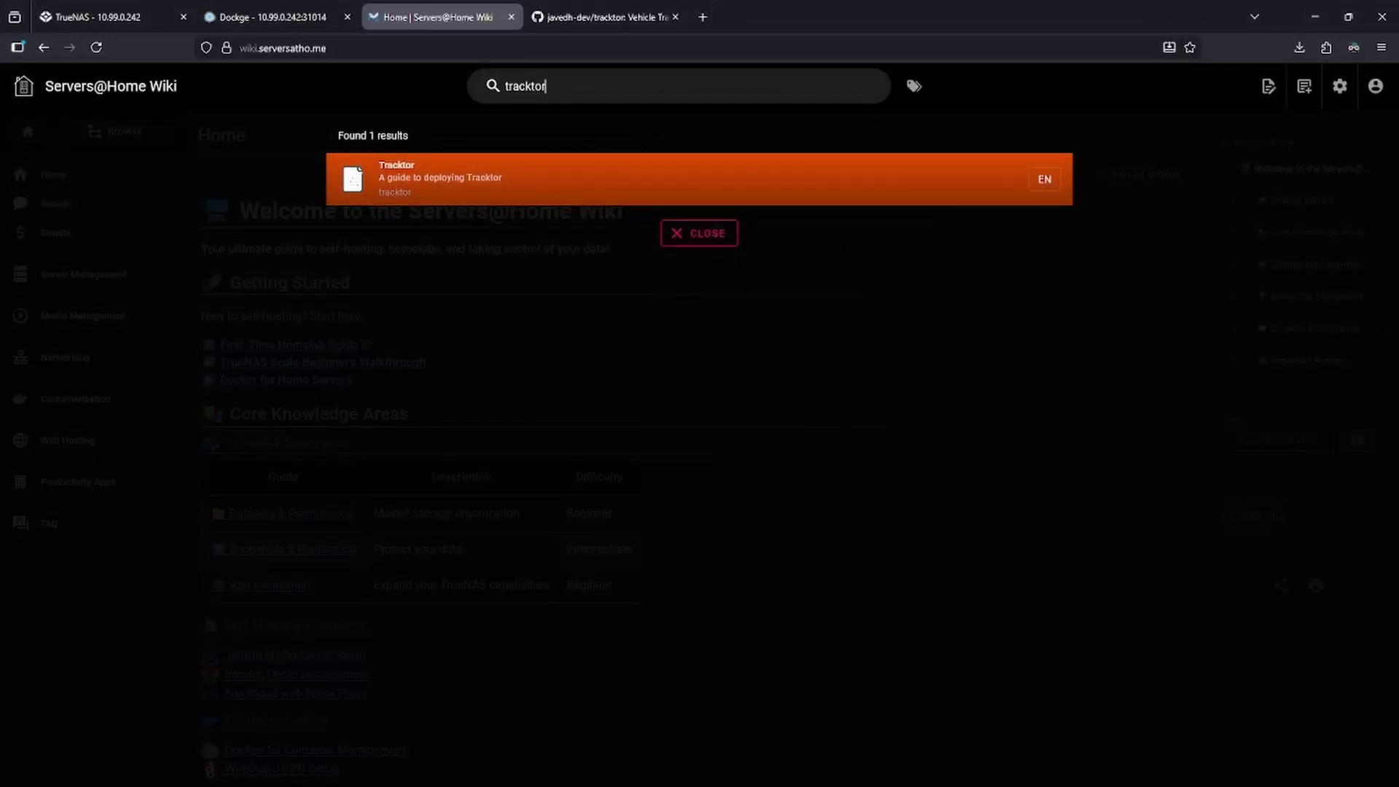
pyautogui.moveTo(1058, 487)
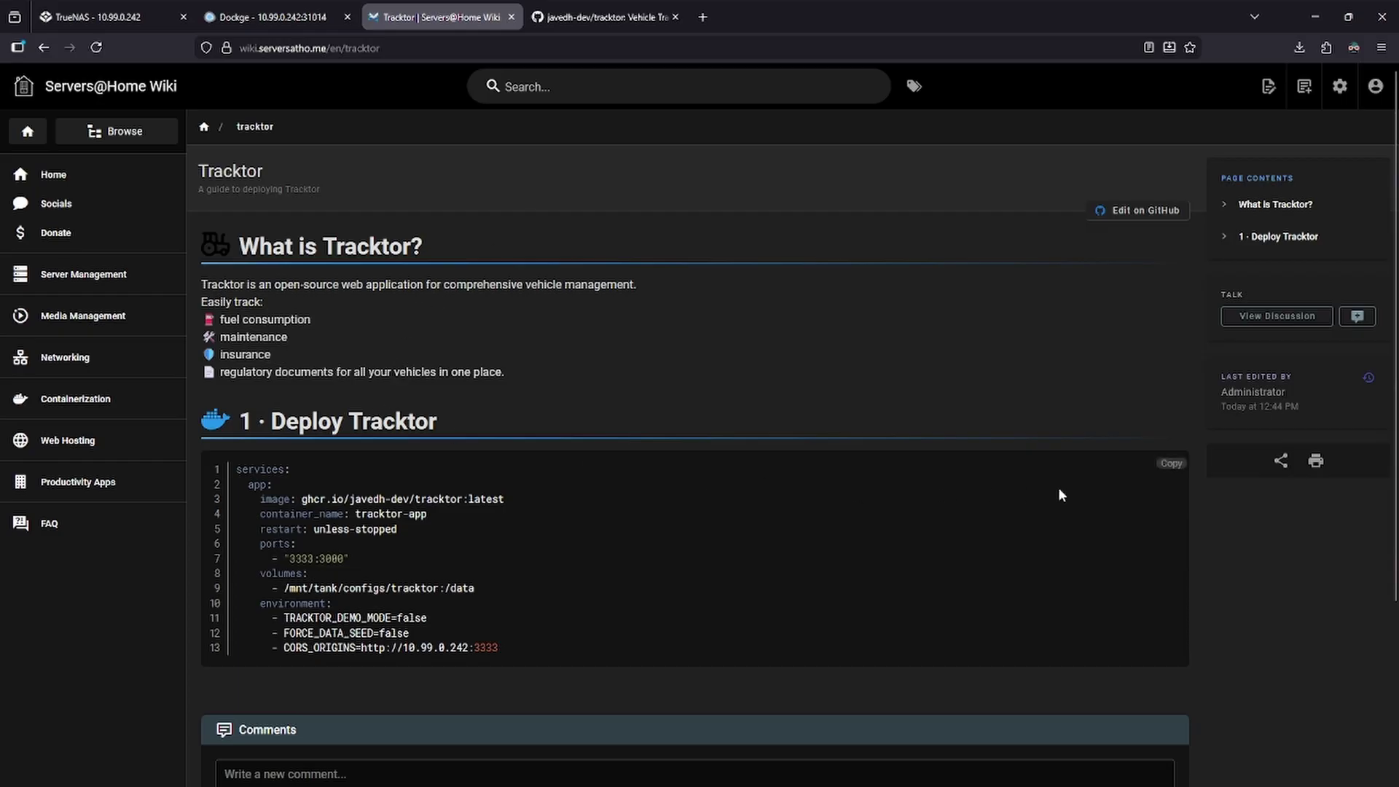
pyautogui.click(1161, 474)
# Step: Start a new Dockge compose stack named 'tracktor'
pyautogui.click(271, 23)
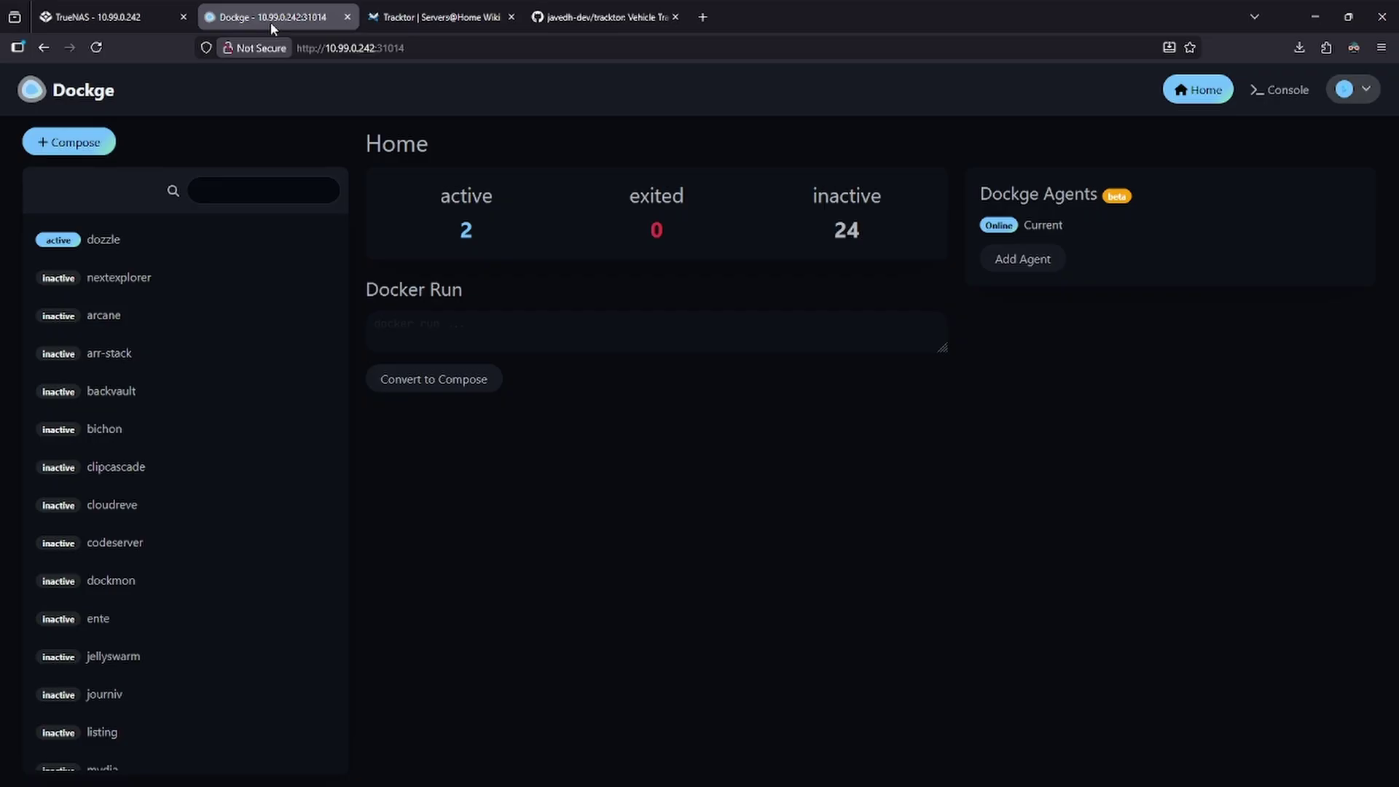
pyautogui.click(97, 148)
pyautogui.click(506, 294)
pyautogui.write('trackt')
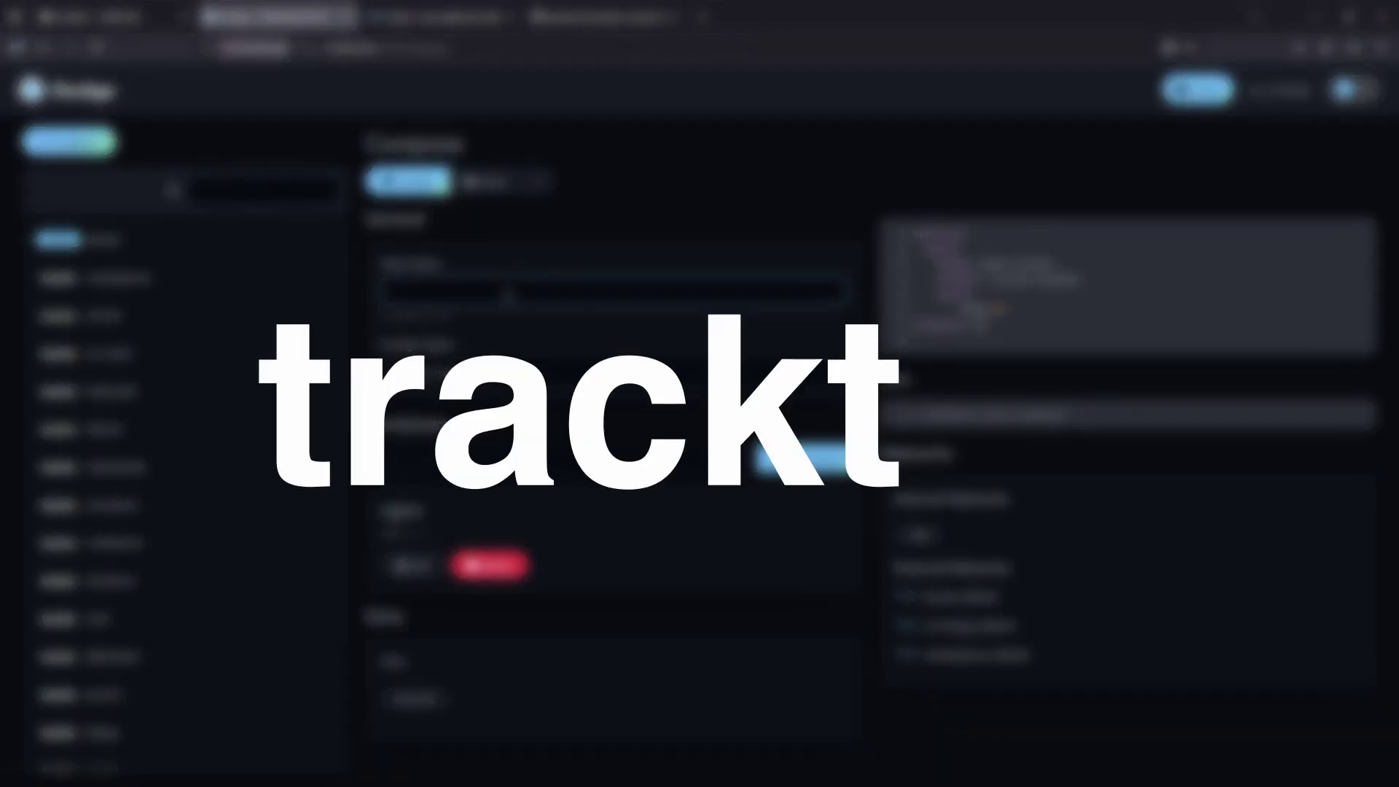
pyautogui.write('or')
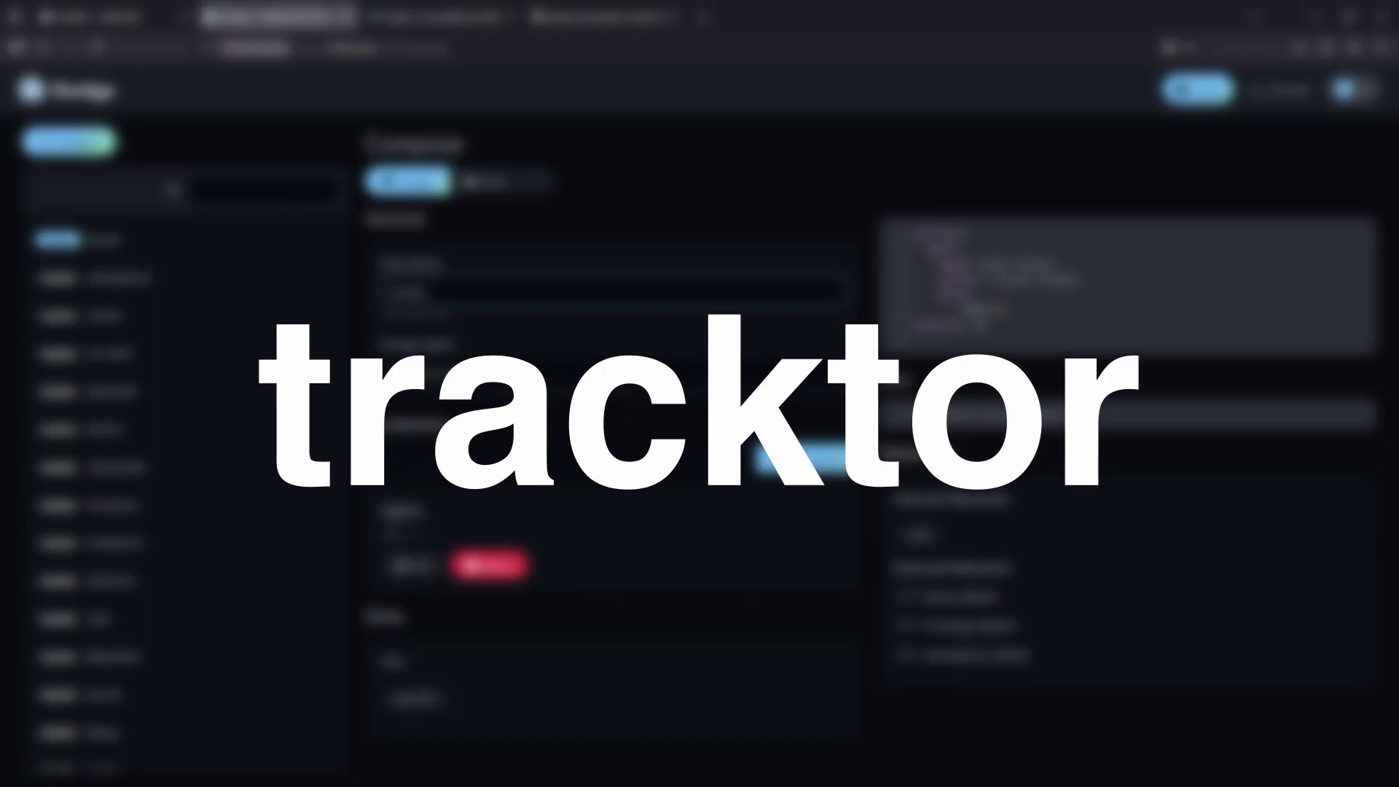
# Step: Replace the default nginx compose with the copied Tracktor compose and deploy the stack
pyautogui.moveTo(1004, 322); pyautogui.dragTo(899, 214)
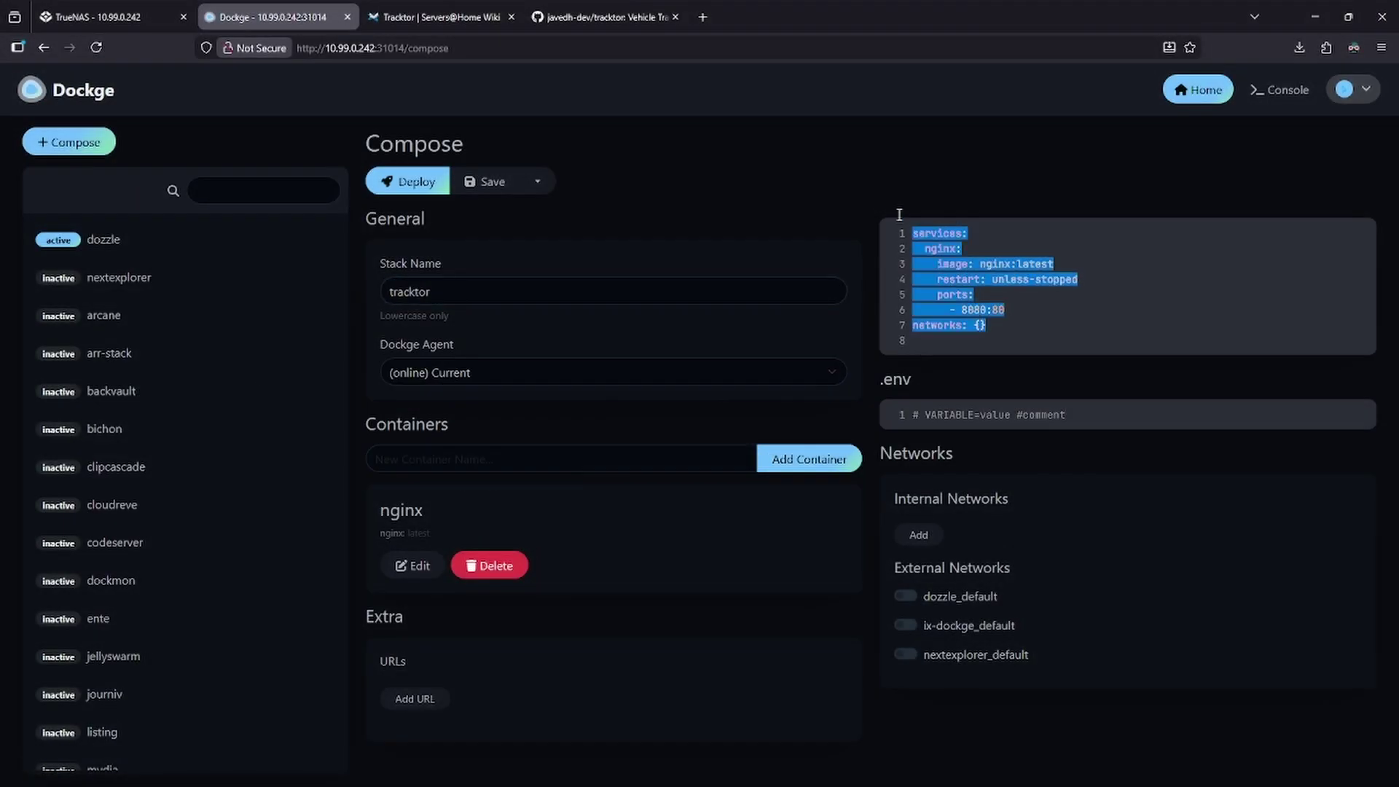
pyautogui.press('BackSpace')
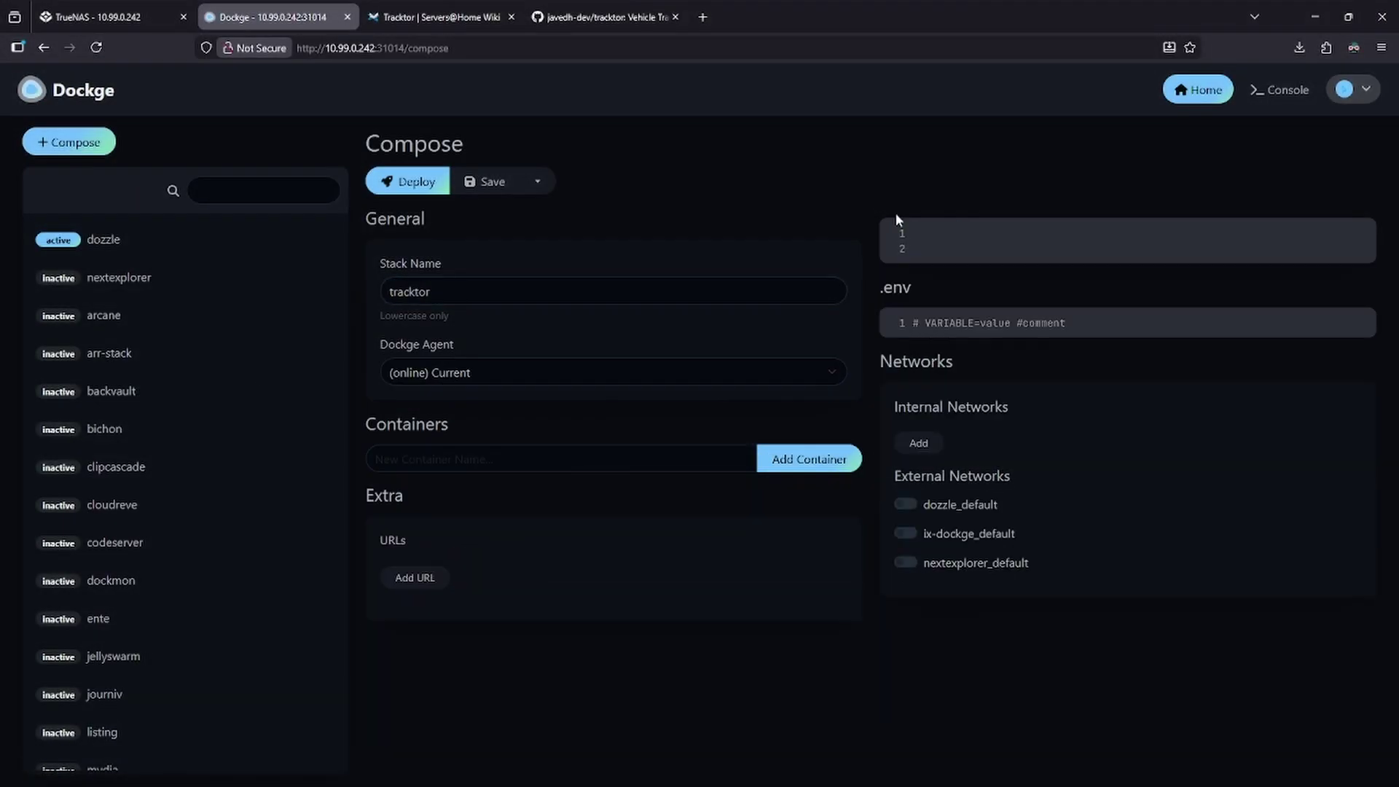
pyautogui.hotkey('ctrl', 'v')
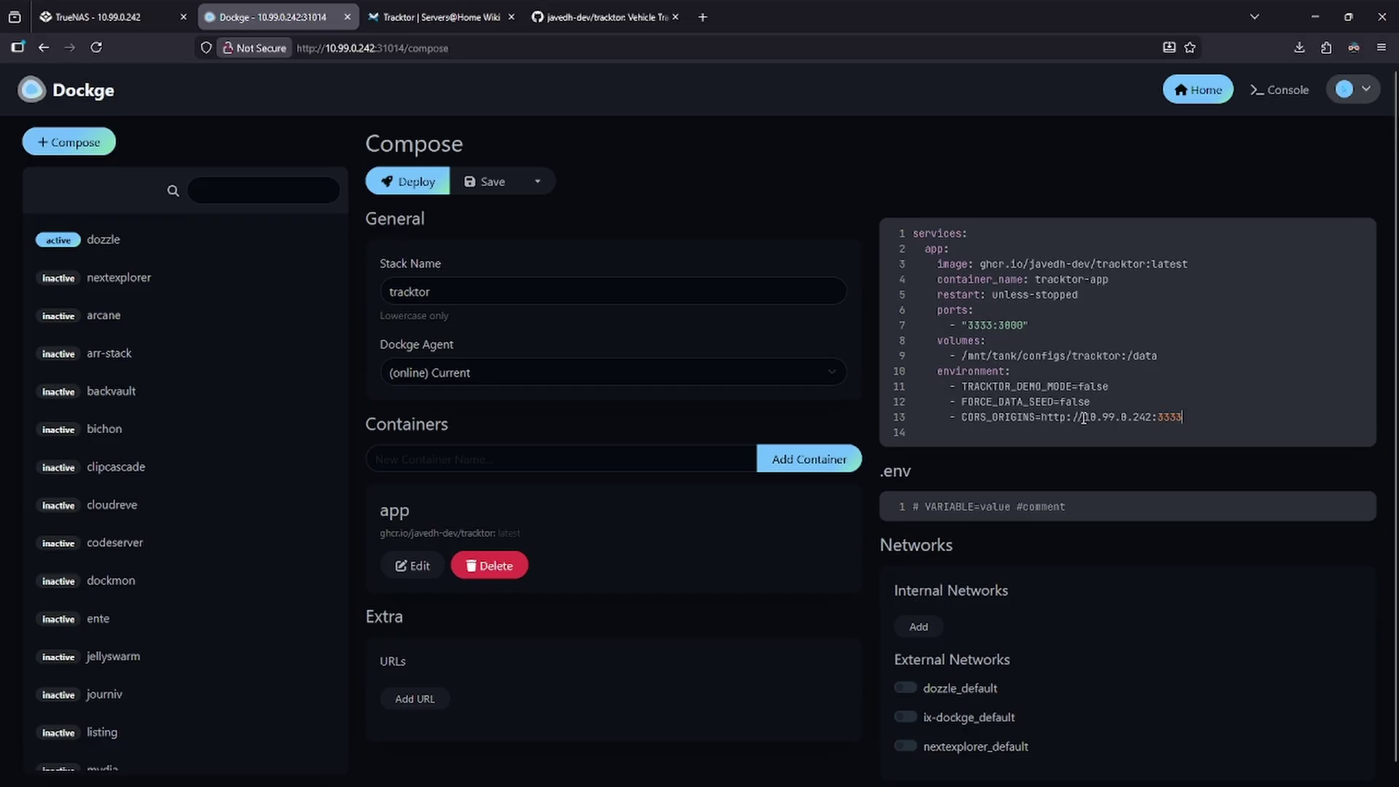
pyautogui.moveTo(1083, 418); pyautogui.dragTo(1152, 415)
pyautogui.click(407, 182)
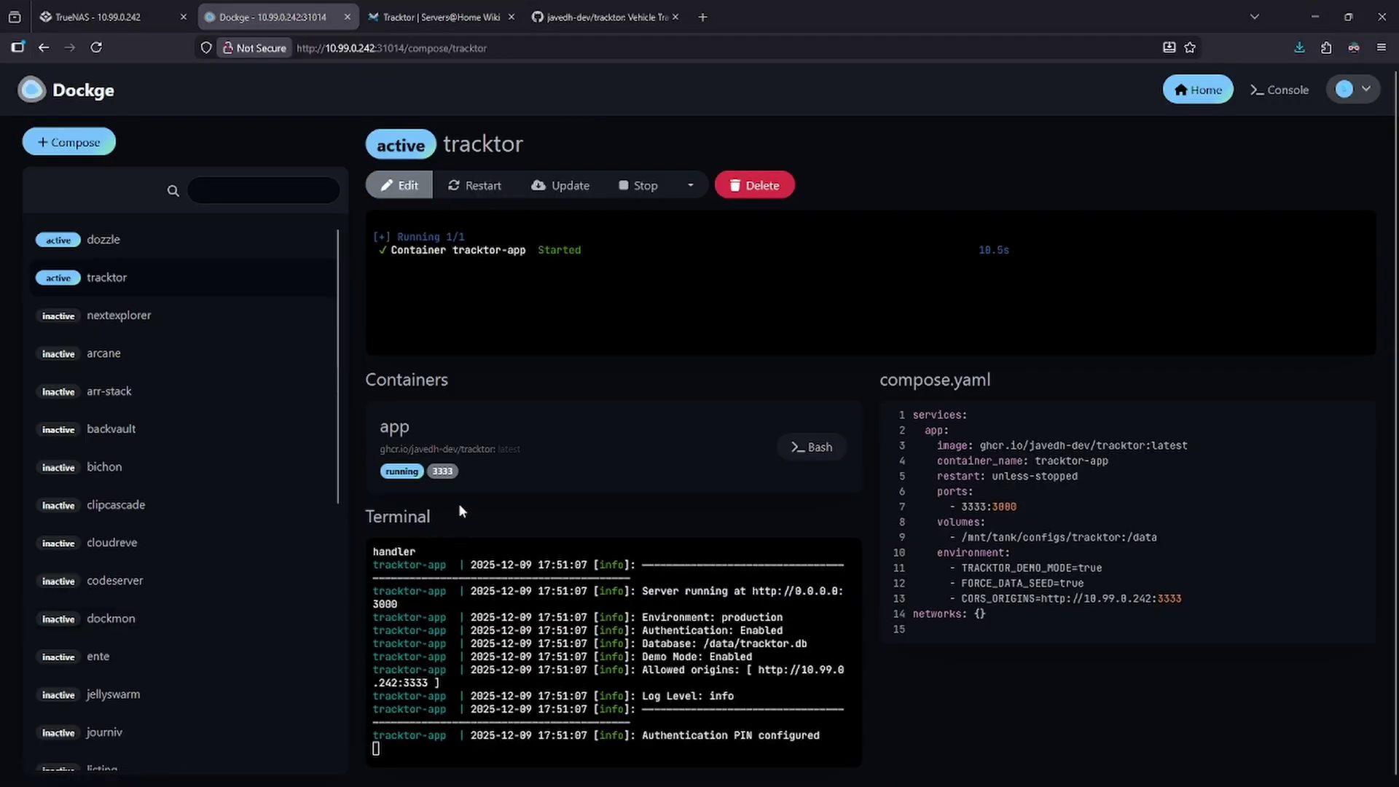
# Step: Open Tracktor on port 3333, view BYD 1's charts, then return to the Audi Escalade's
pyautogui.click(443, 470)
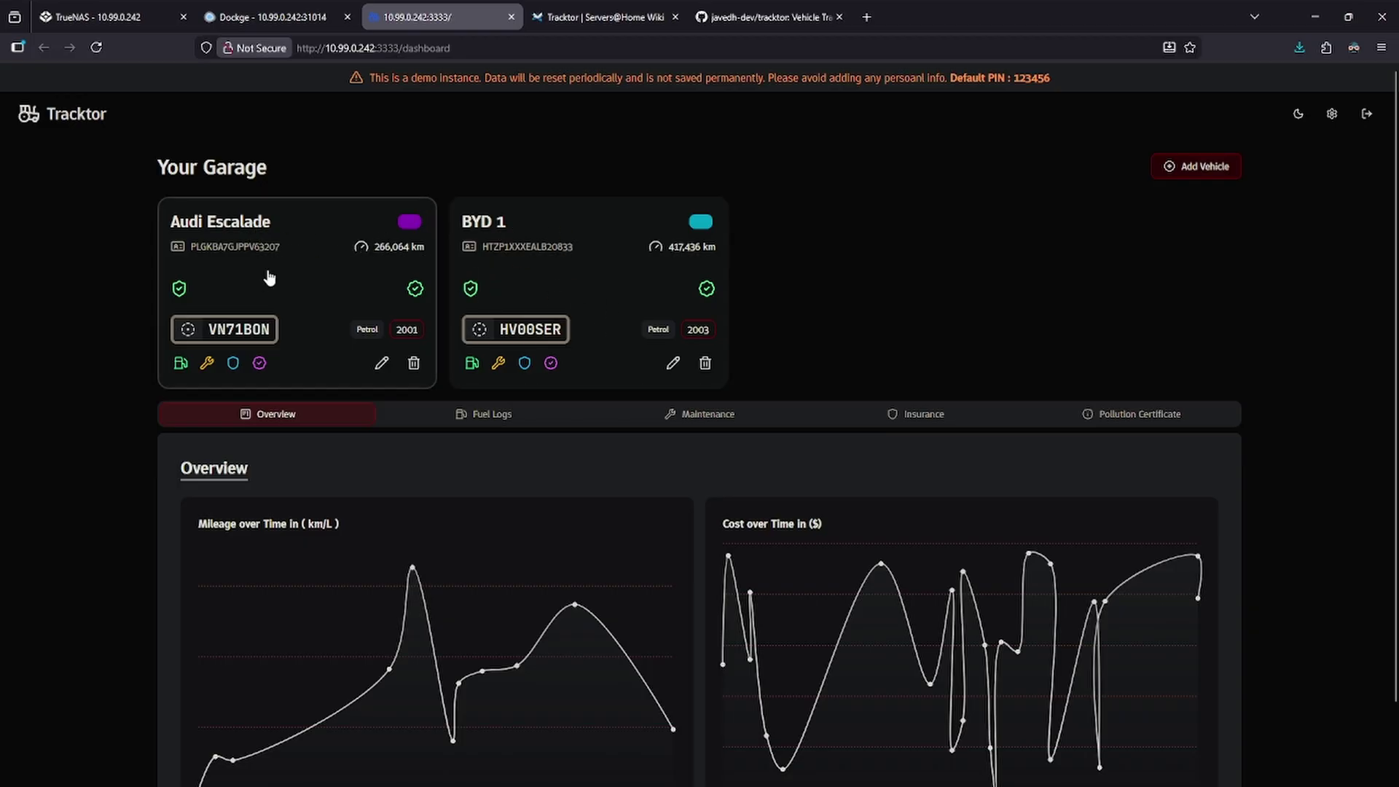
pyautogui.scroll(-2, 370, 200)
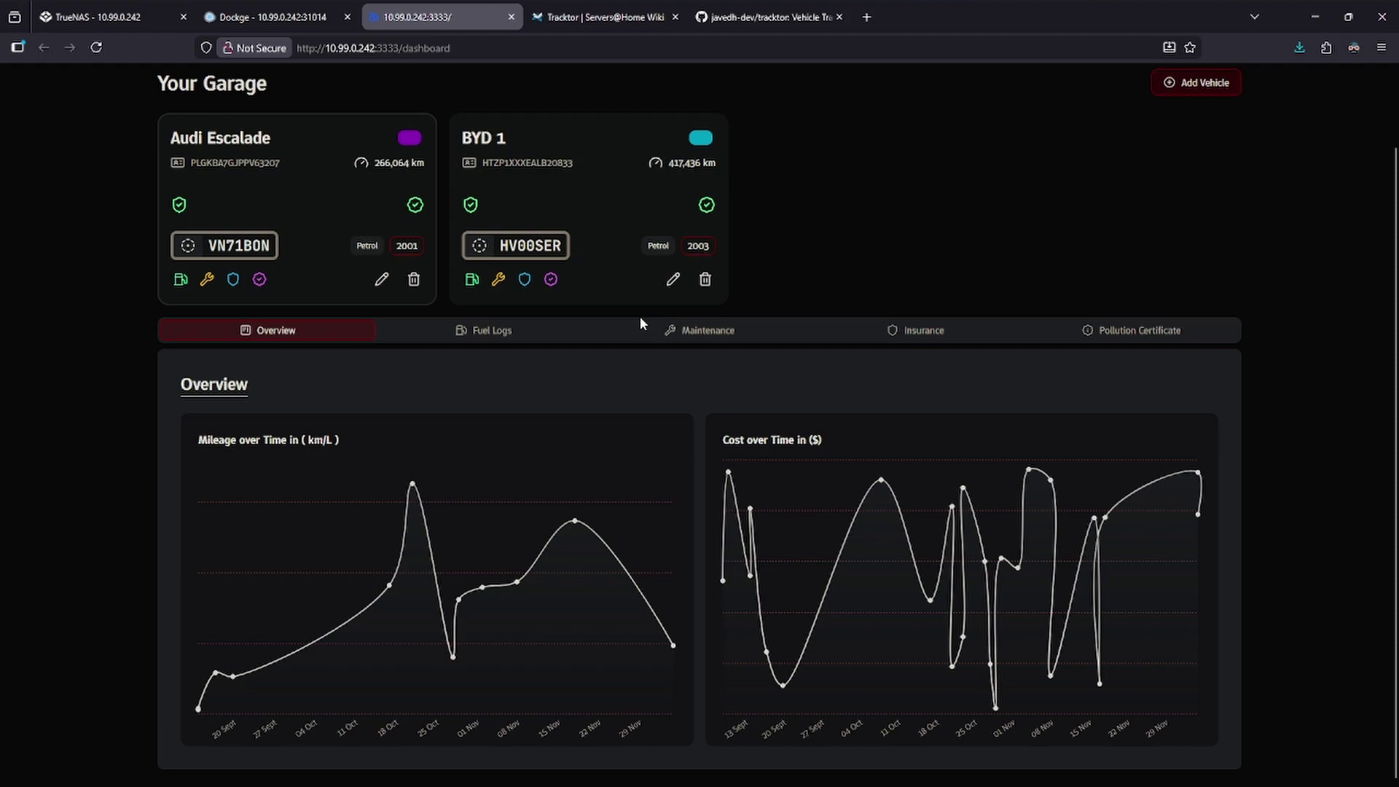
pyautogui.click(570, 197)
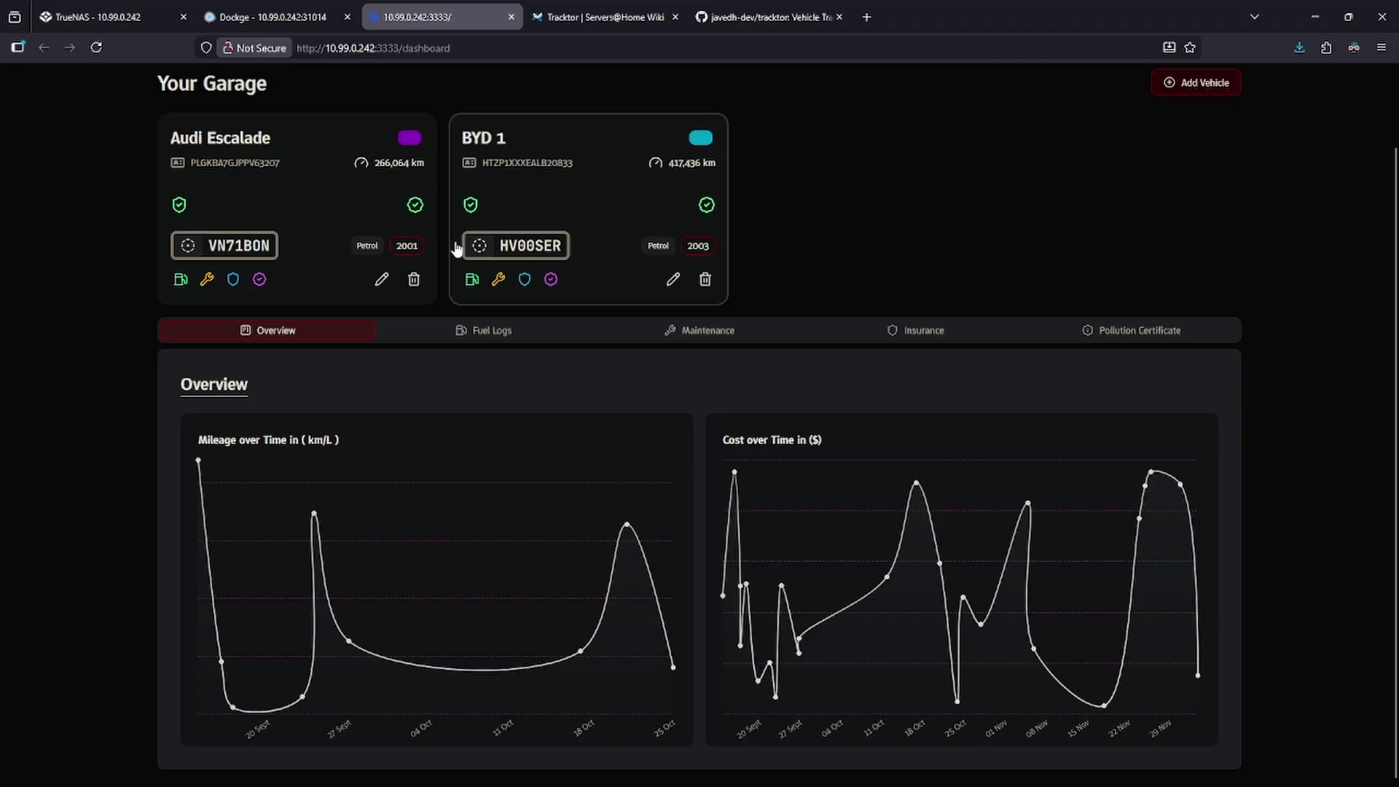
pyautogui.click(327, 214)
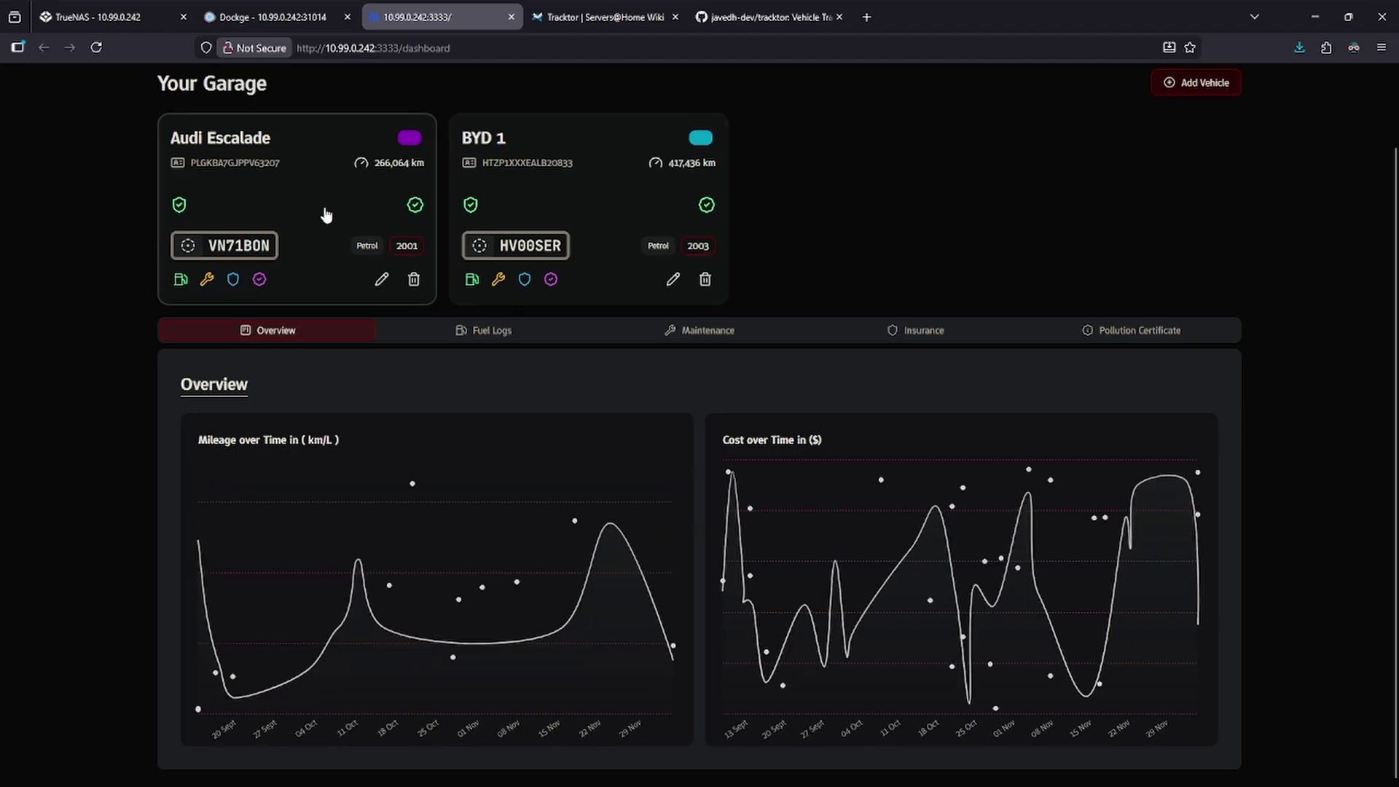
# Step: Show Fuel Logs, page forward twice, enlarge rows per page, and open the Columns list
pyautogui.click(478, 330)
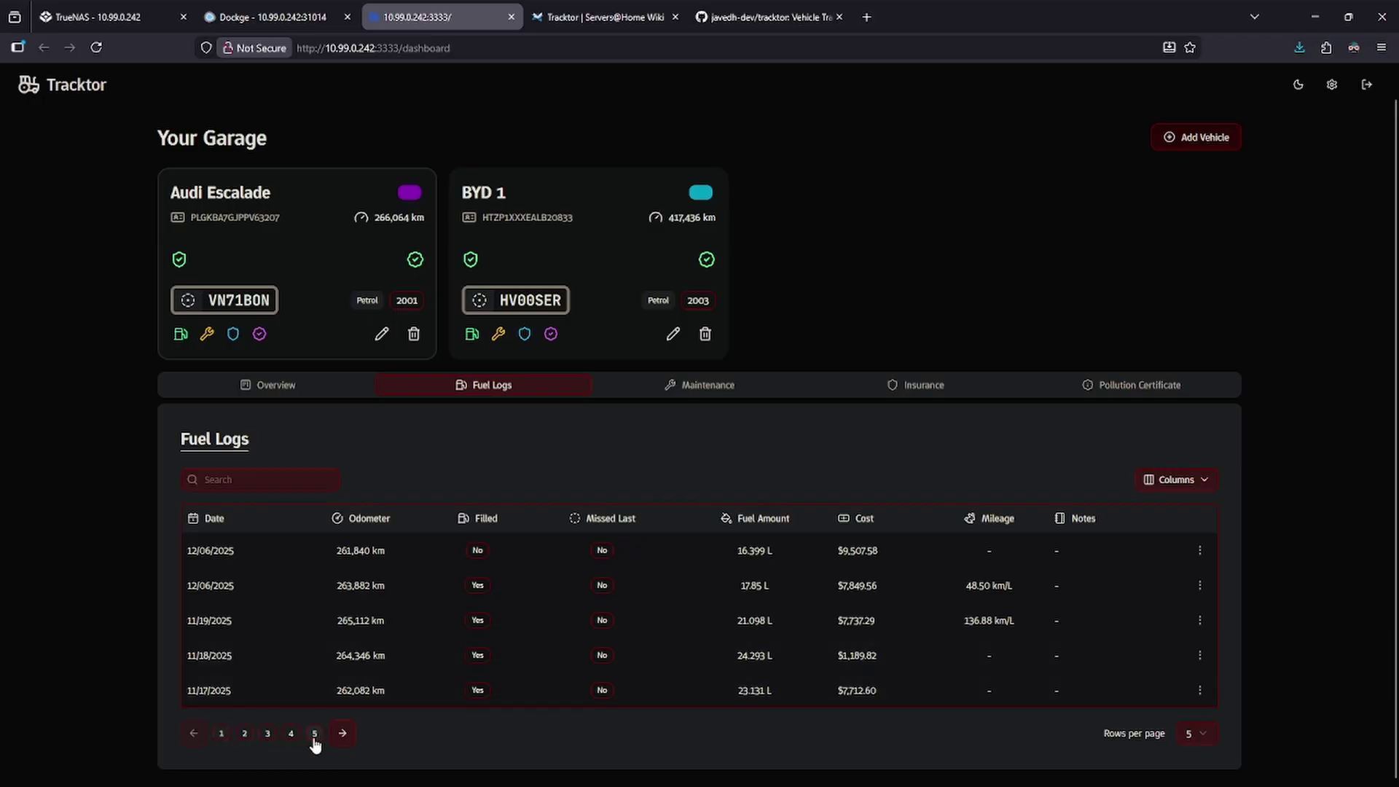
pyautogui.click(336, 738)
pyautogui.click(336, 737)
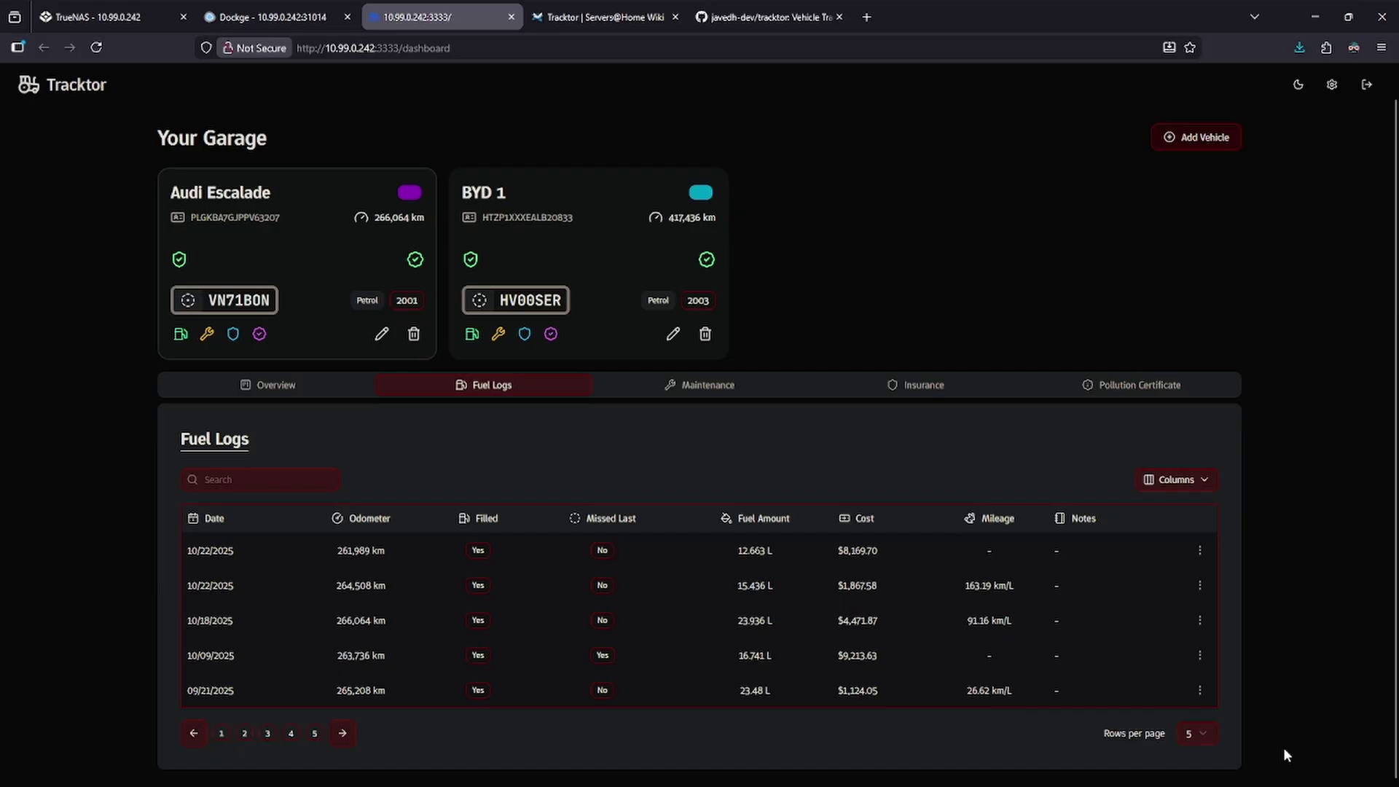
pyautogui.click(1202, 733)
pyautogui.click(1181, 702)
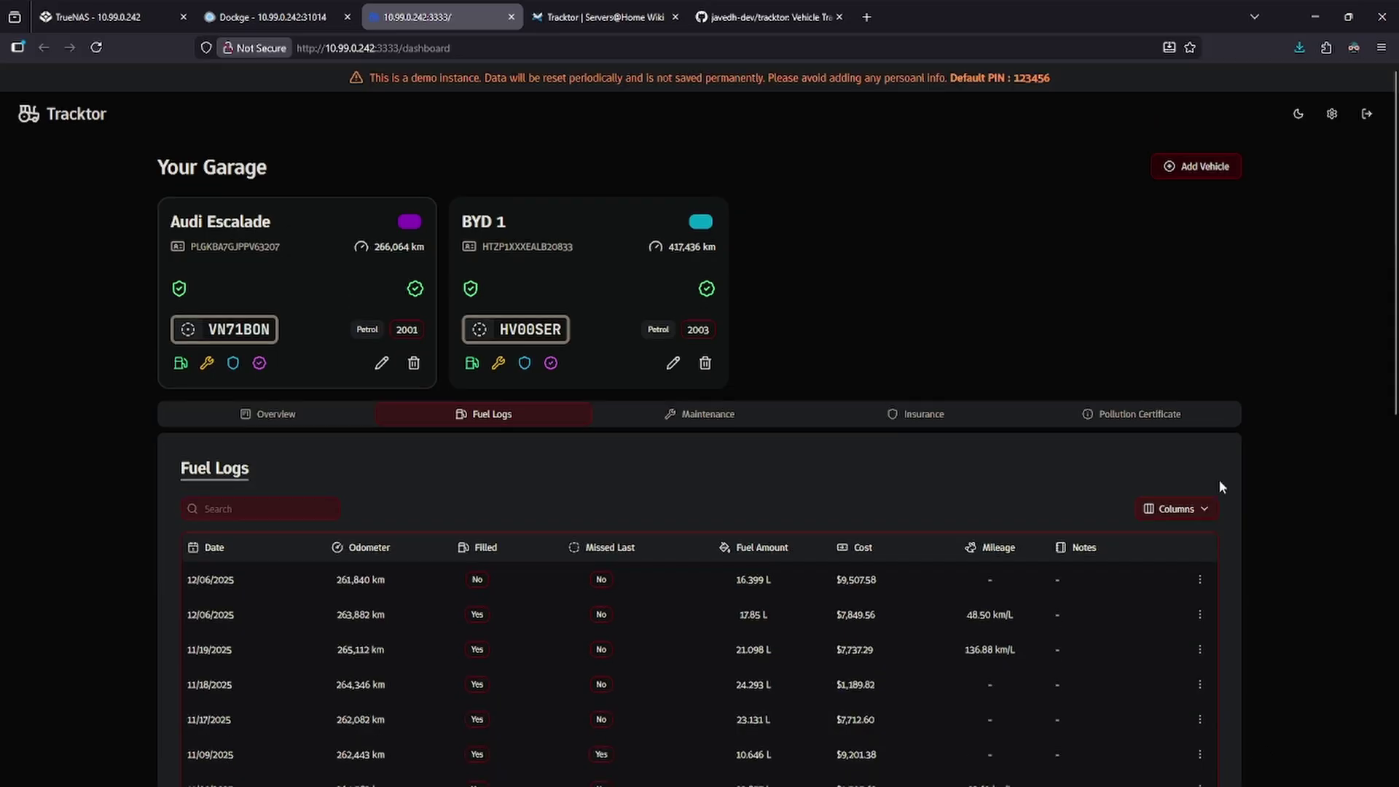
pyautogui.click(1189, 513)
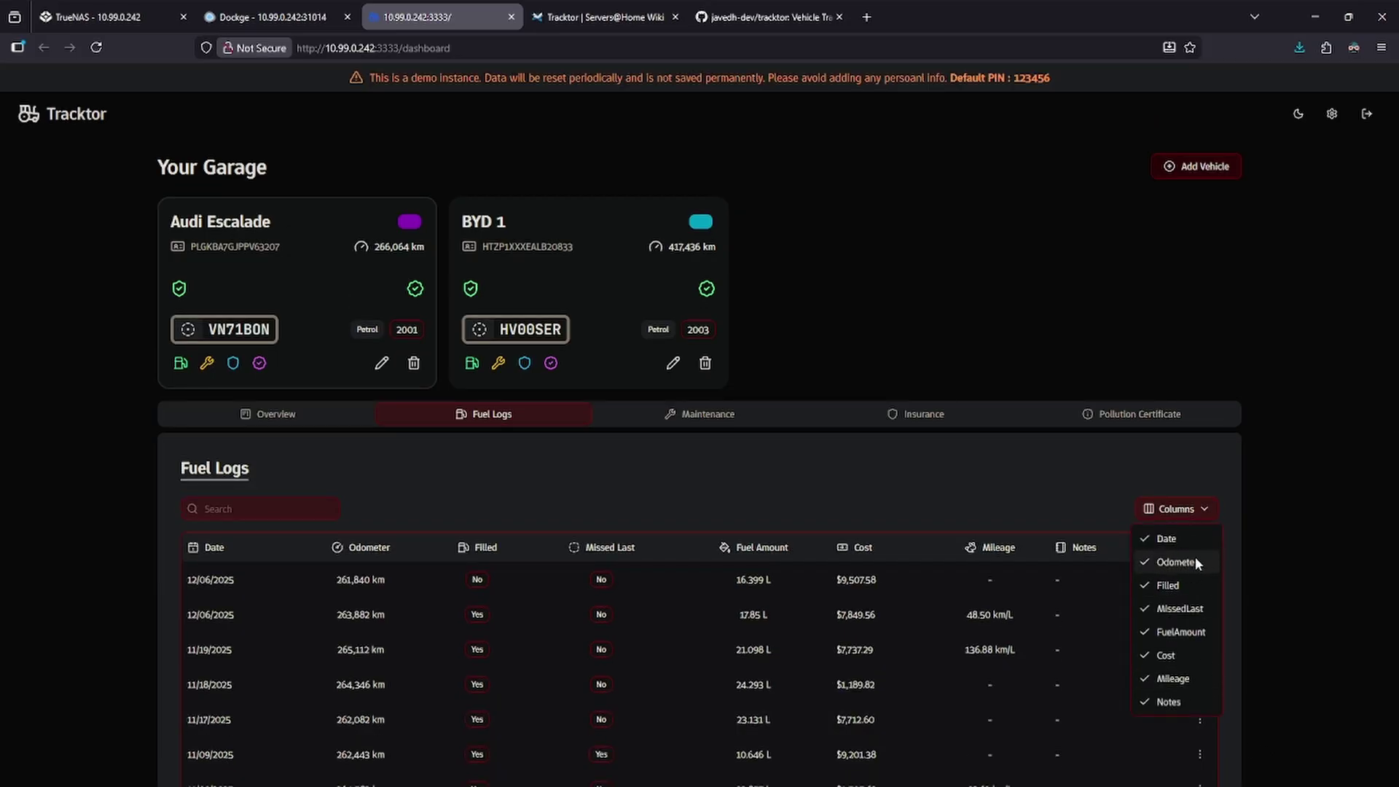
# Step: Go through the Audi Escalade's Maintenance, Insurance and Pollution Certificate tabs
pyautogui.click(698, 416)
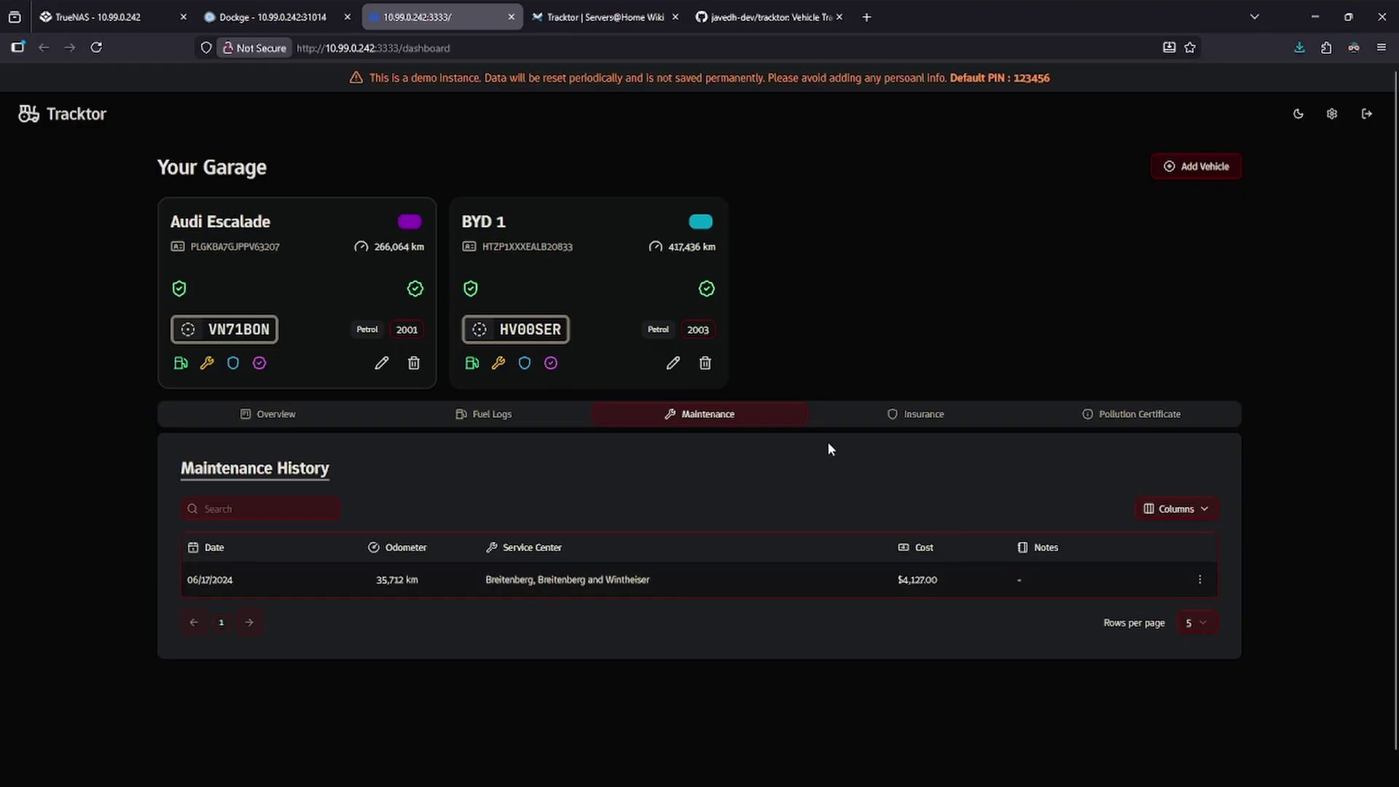
pyautogui.click(916, 414)
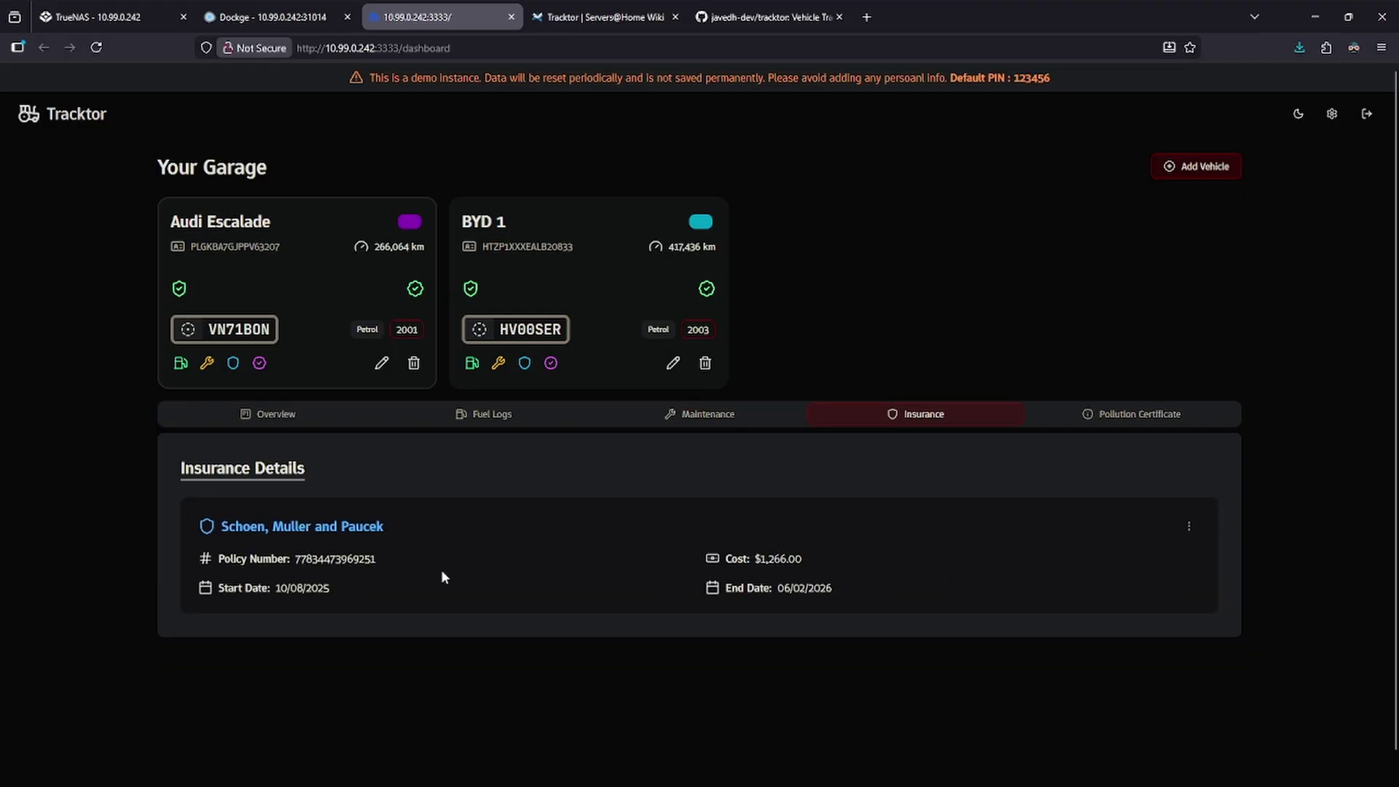
pyautogui.click(1096, 413)
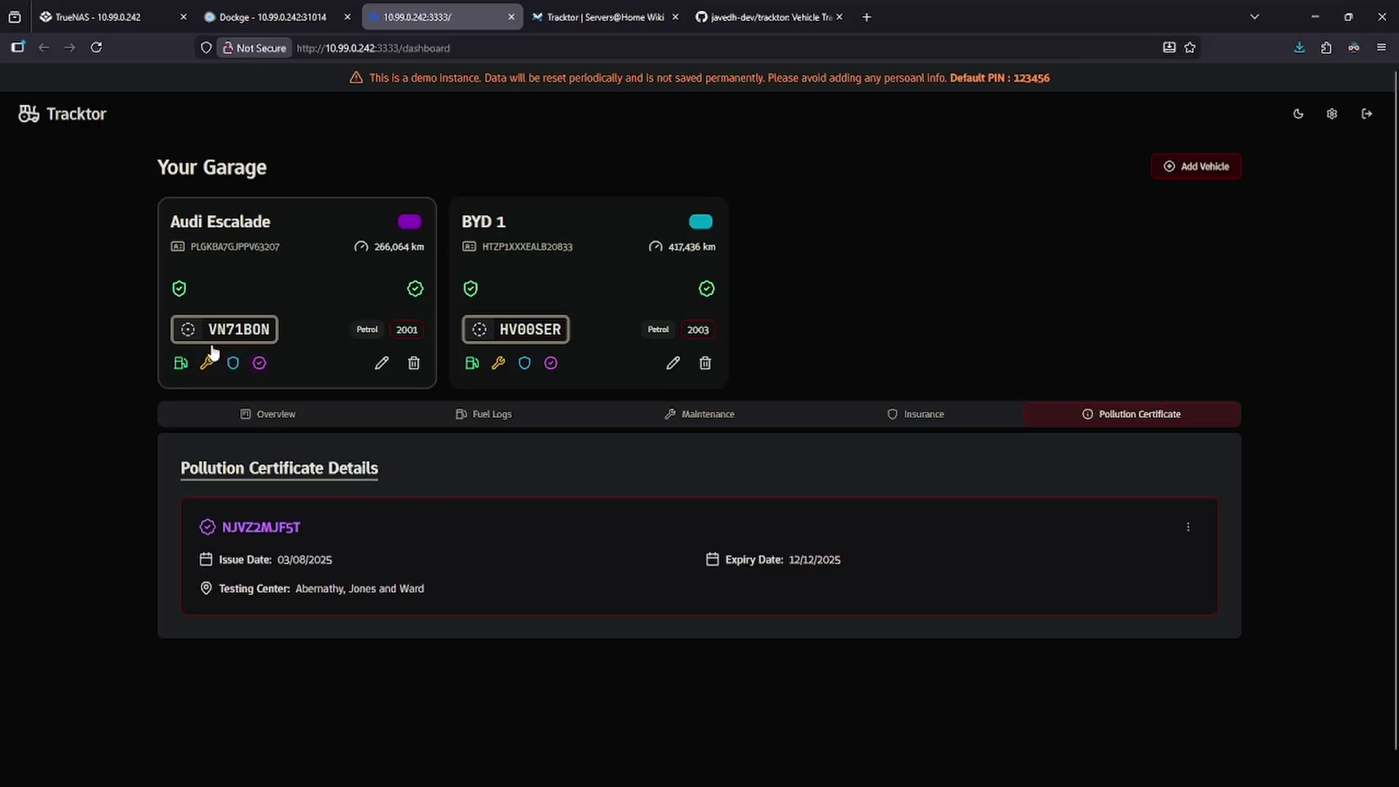
pyautogui.moveTo(180, 291)
pyautogui.click(180, 364)
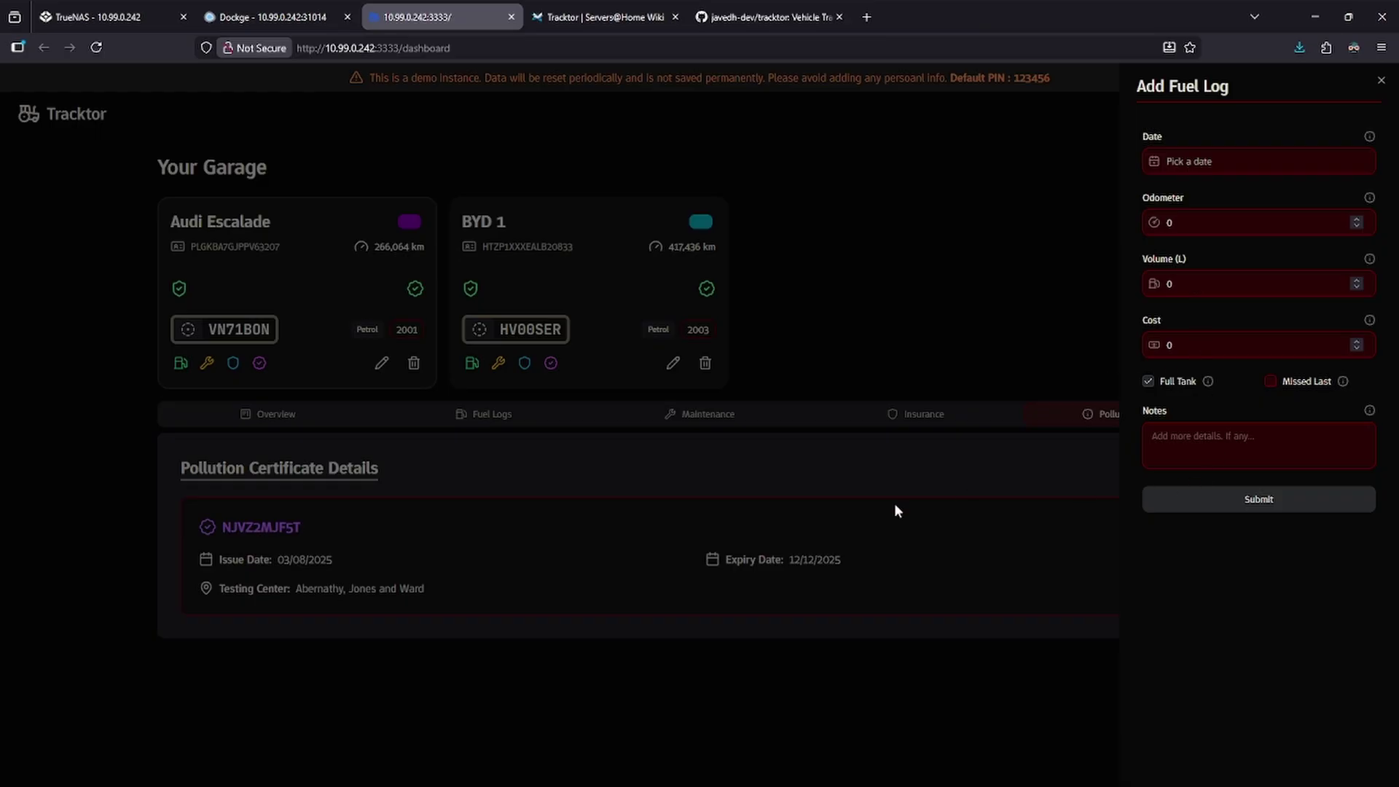
pyautogui.click(316, 439)
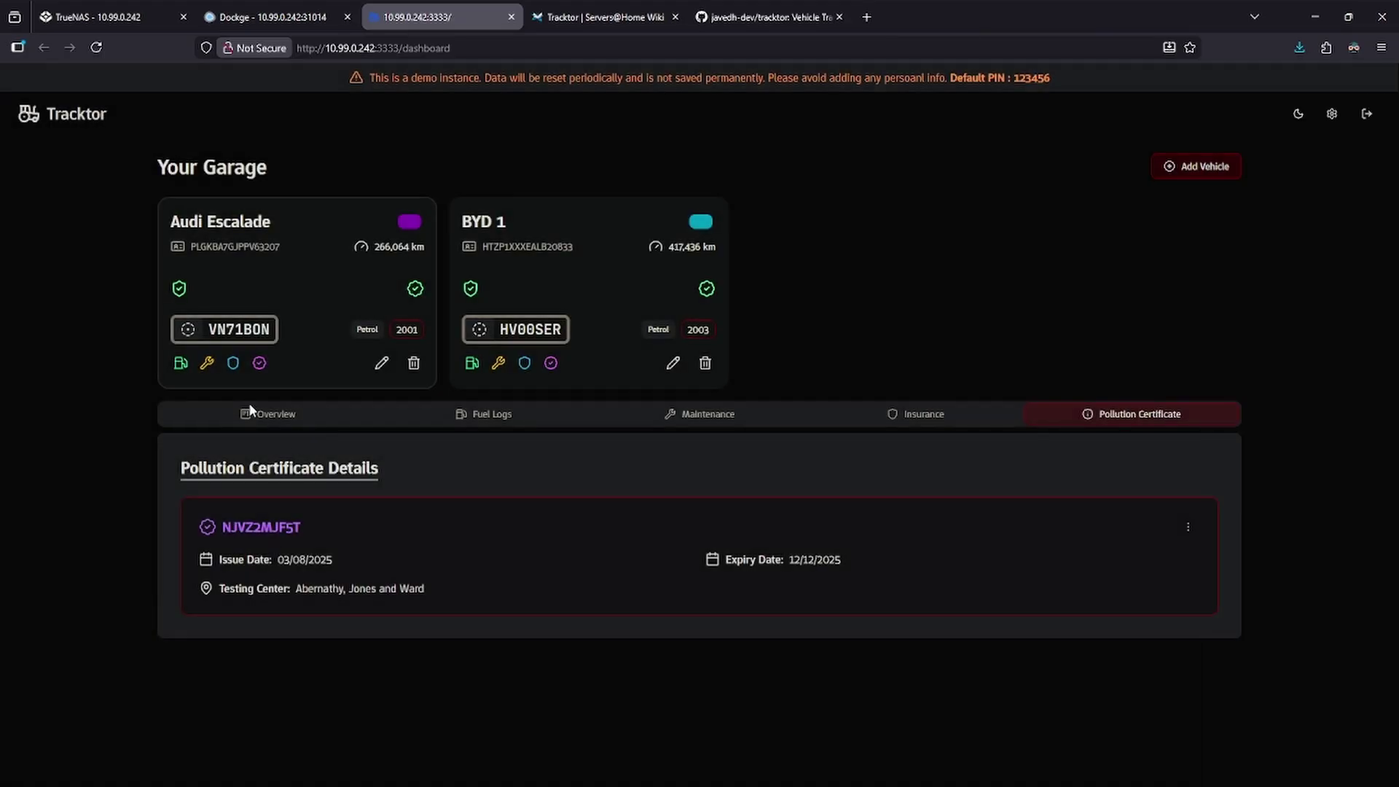
pyautogui.click(207, 364)
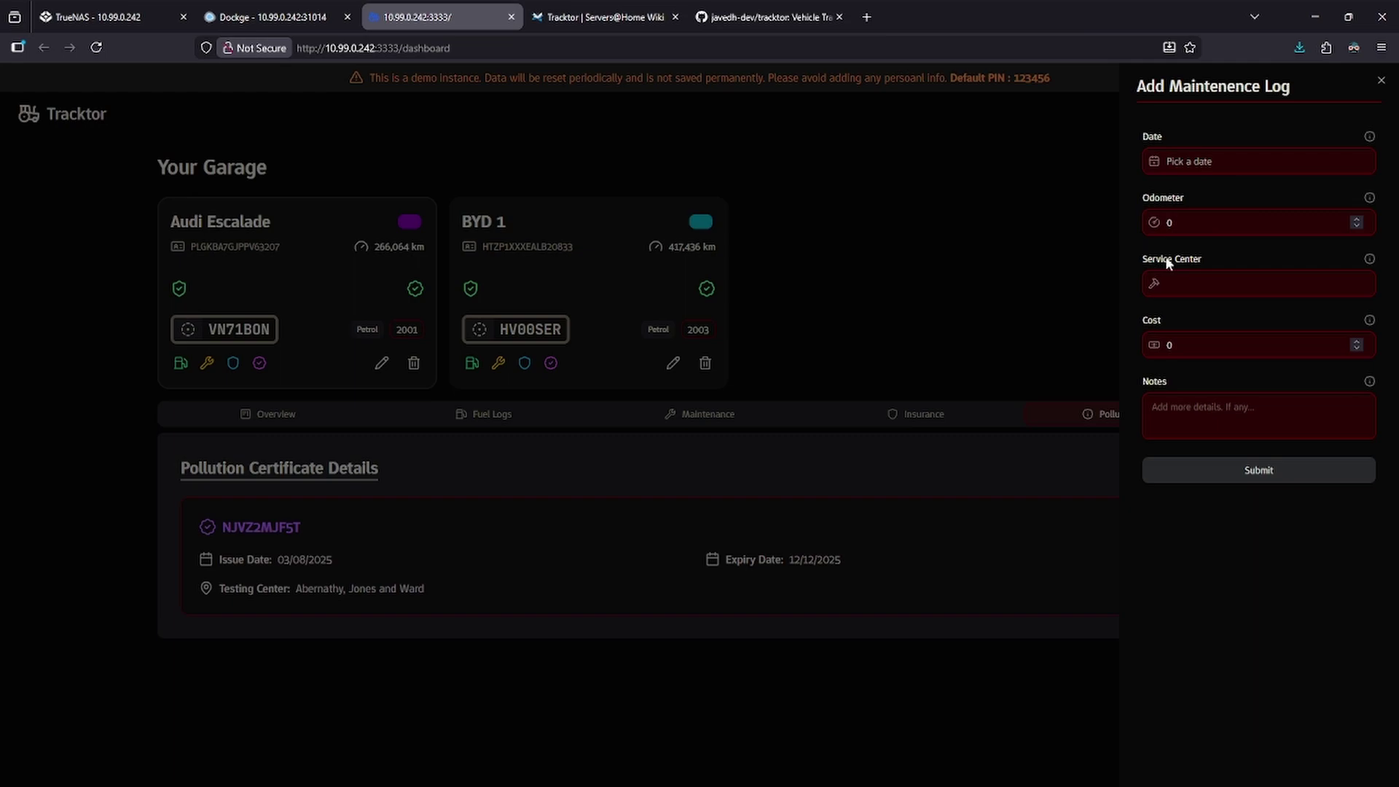
pyautogui.click(1196, 417)
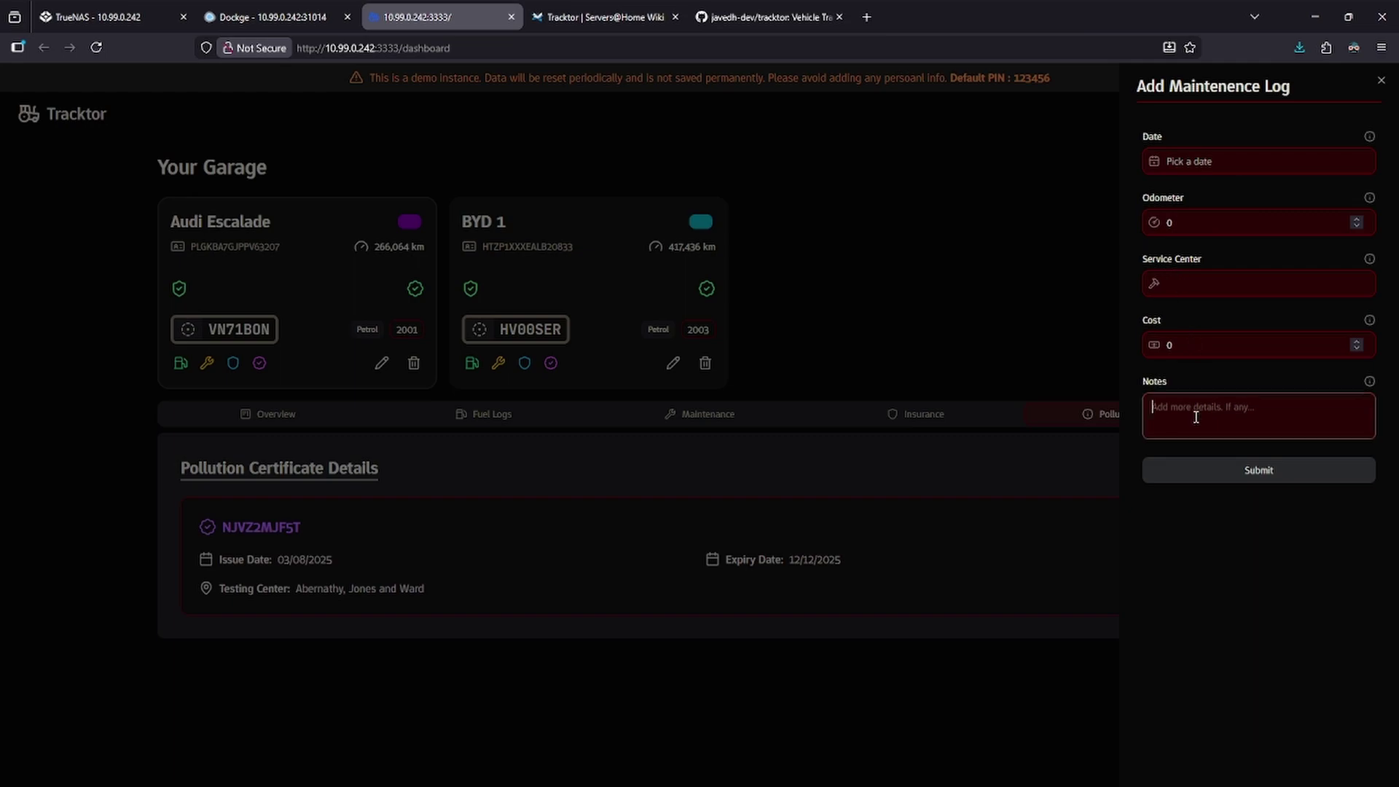
pyautogui.click(233, 363)
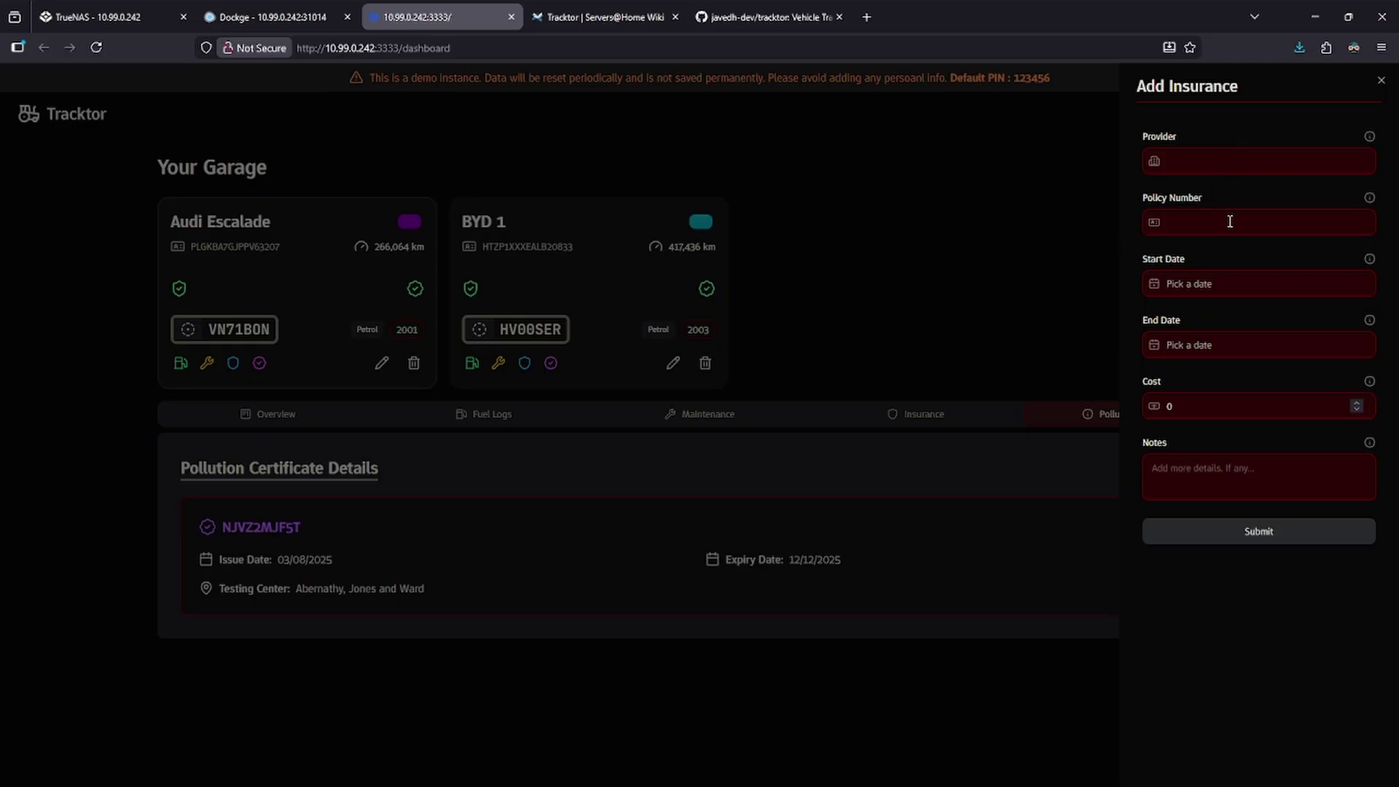
pyautogui.click(492, 397)
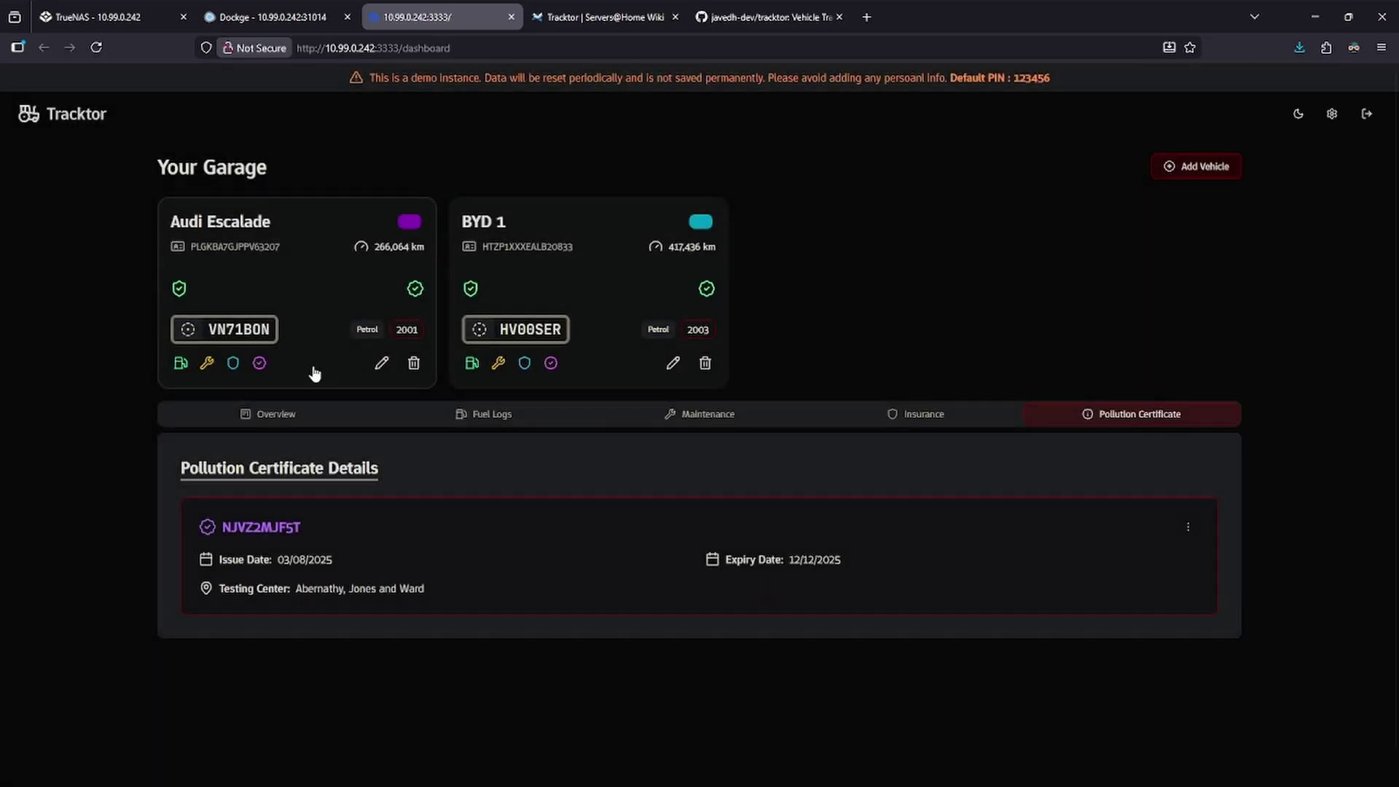
pyautogui.click(259, 363)
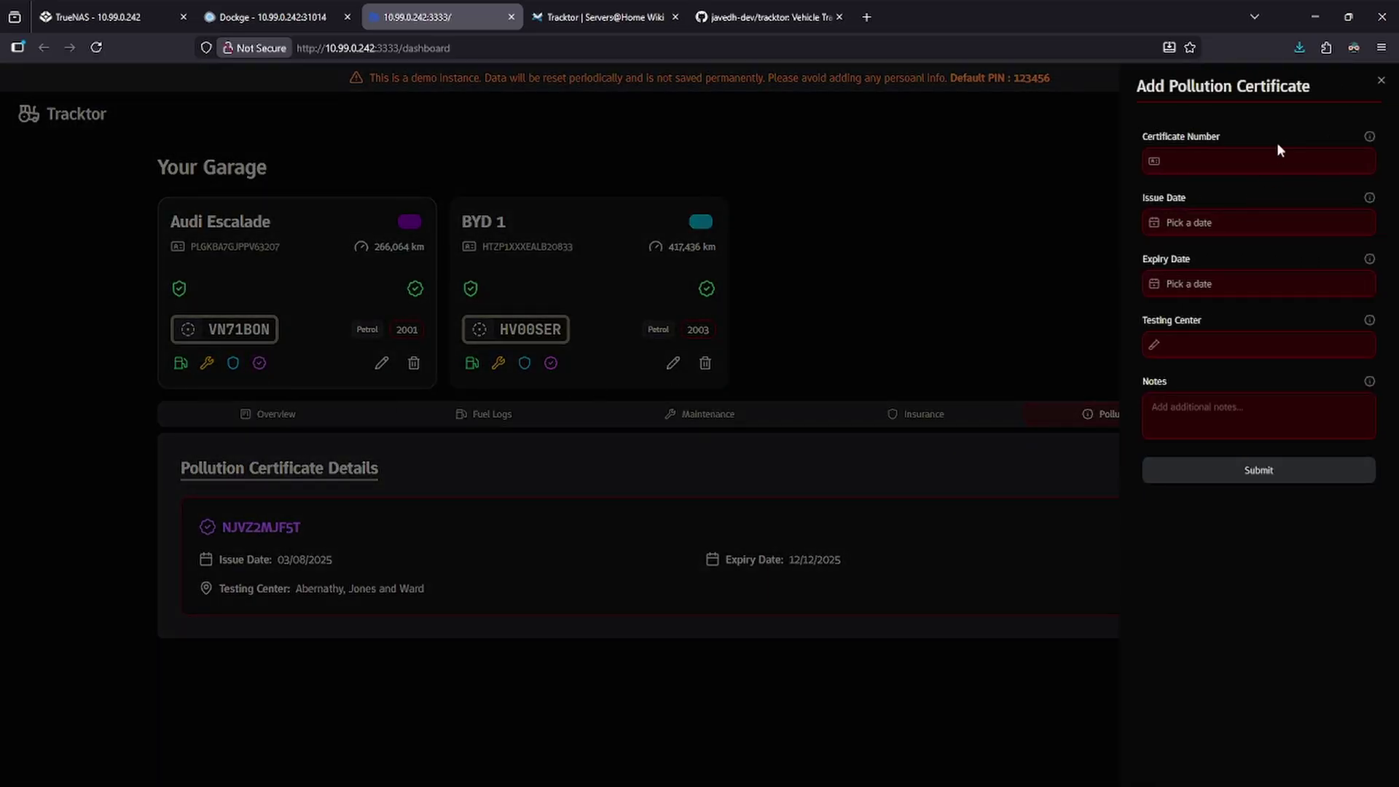
pyautogui.click(1380, 81)
pyautogui.click(381, 363)
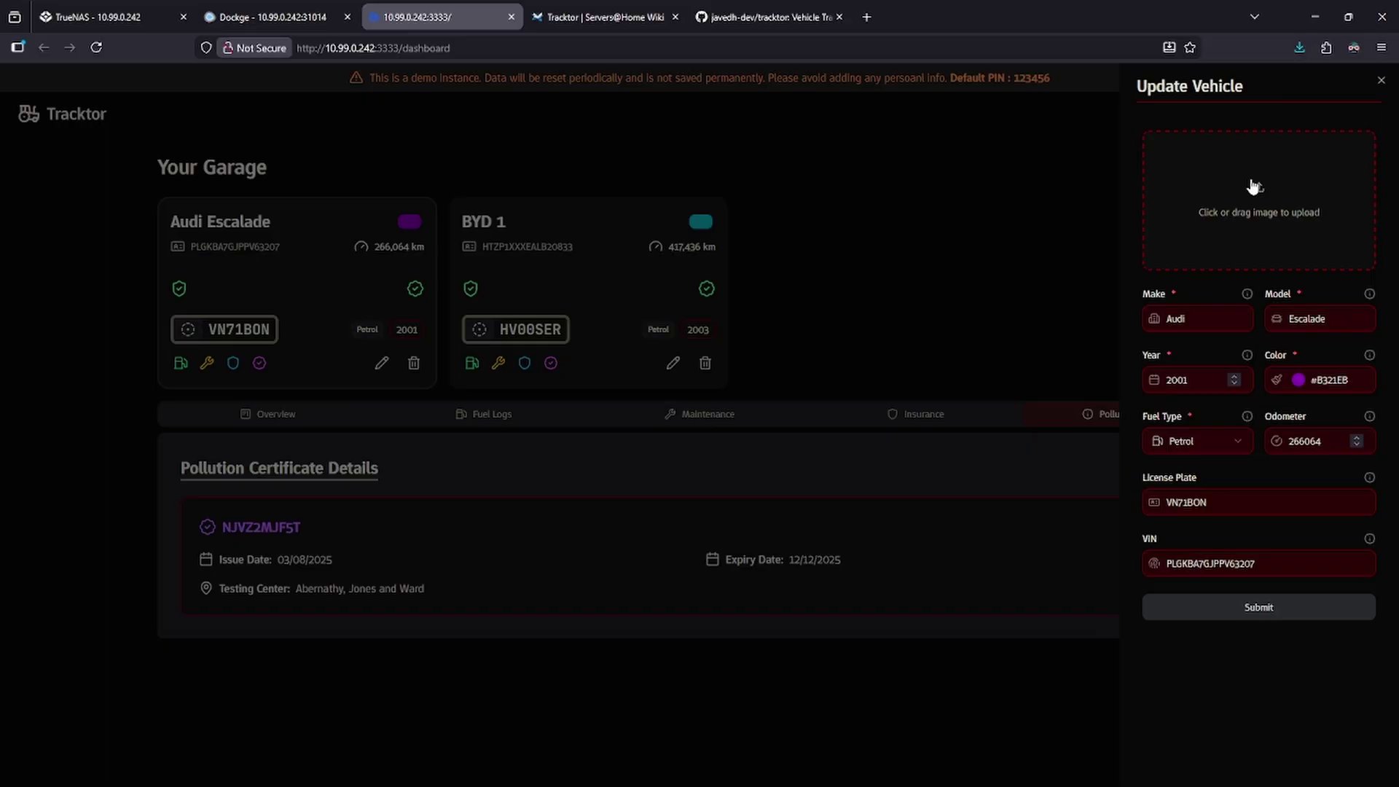
pyautogui.click(1381, 81)
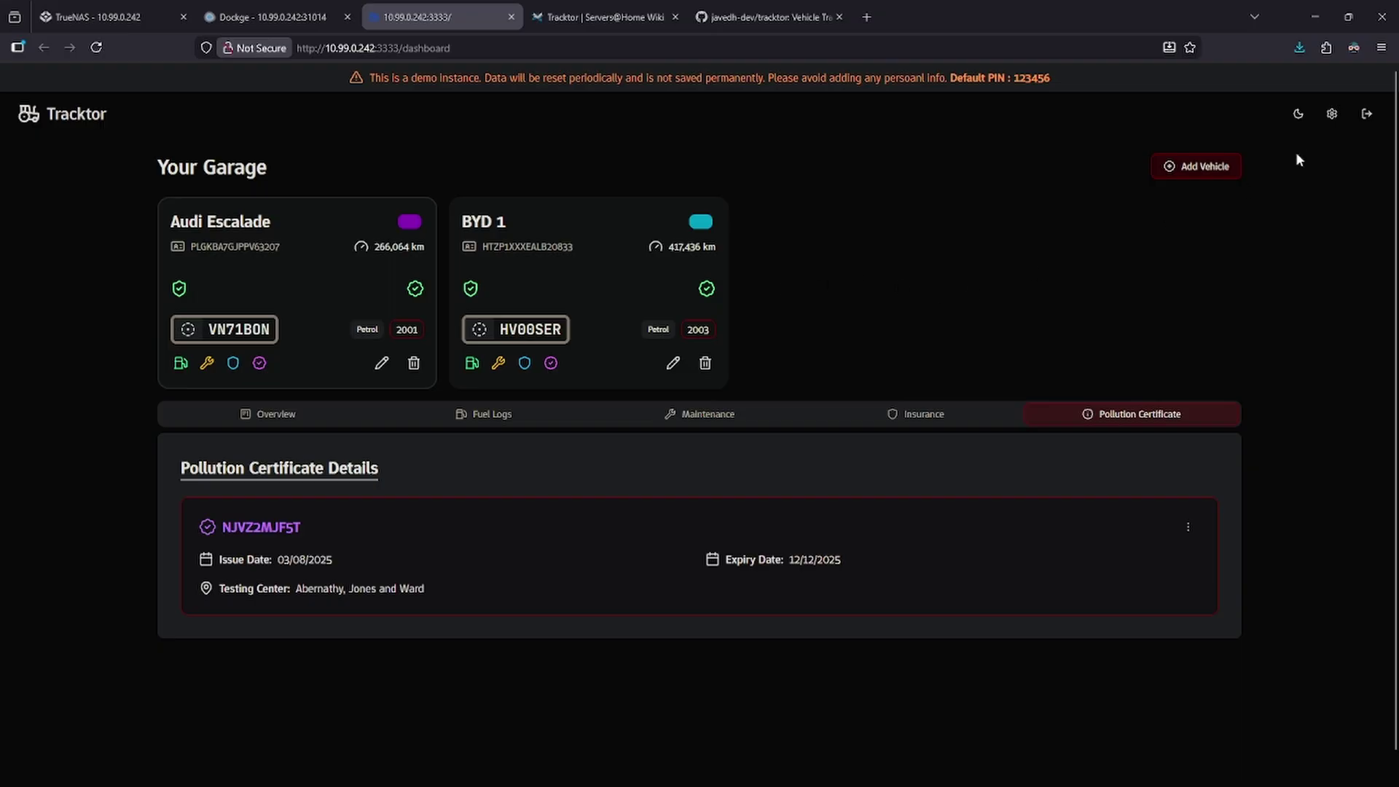
# Step: Set the America/New_York timezone, Miles and Gallon units, and update the settings
pyautogui.click(1328, 115)
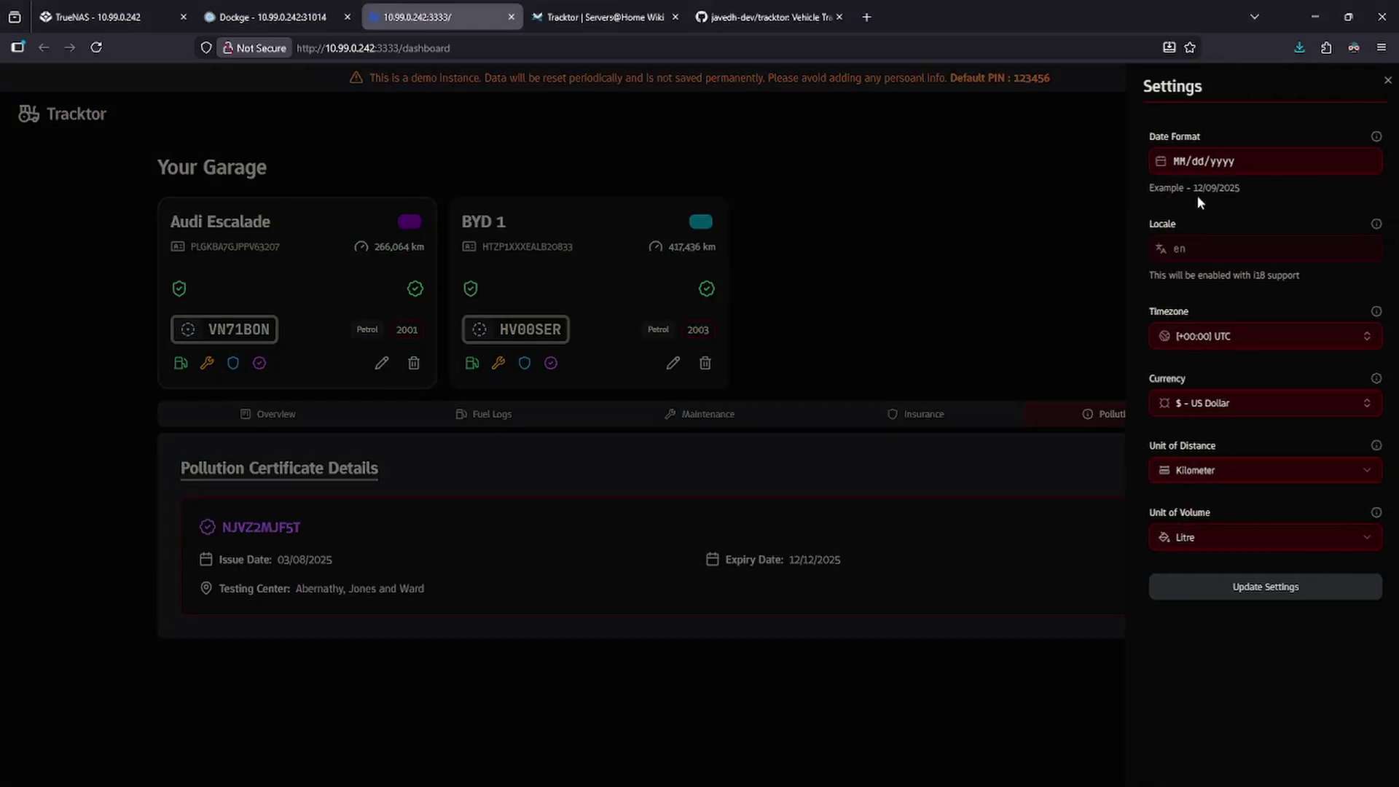
pyautogui.click(1253, 337)
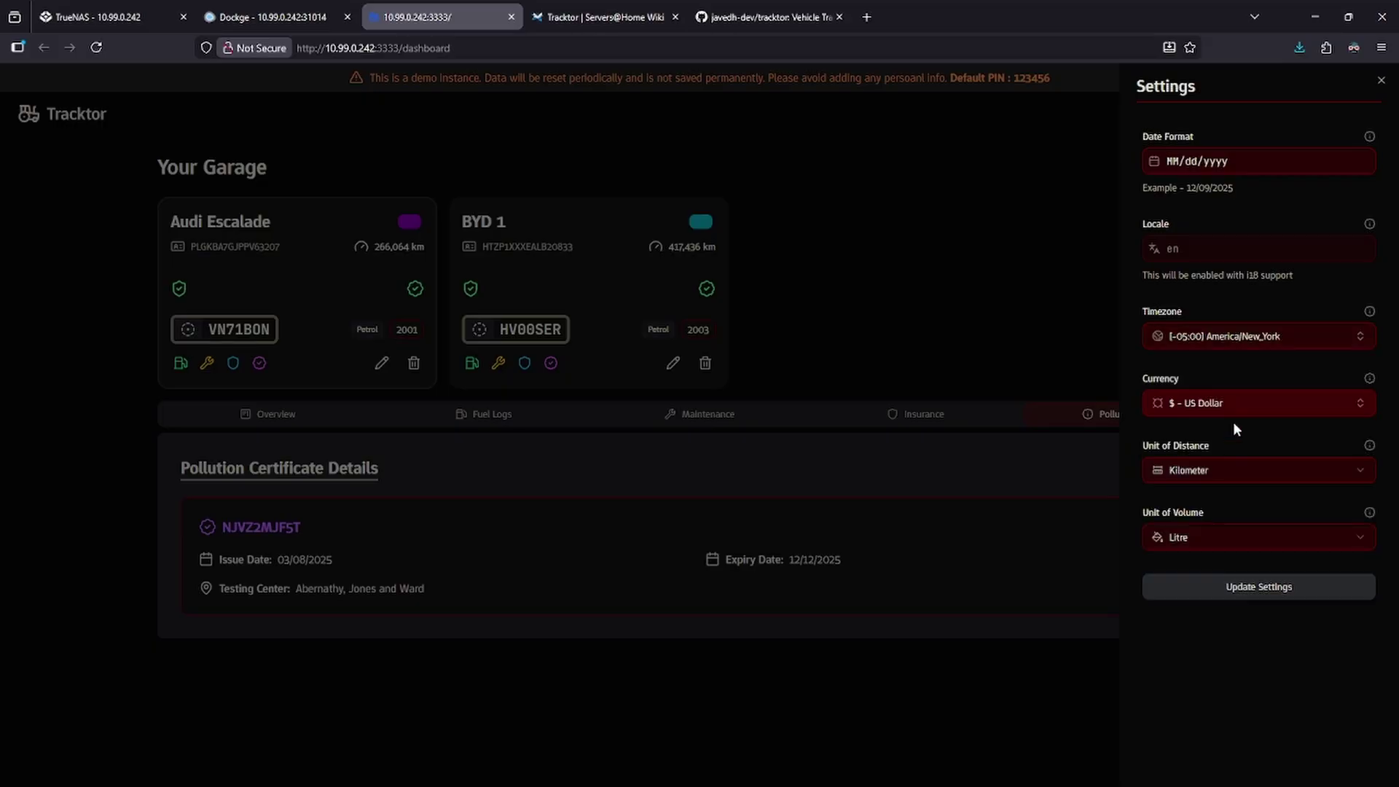
pyautogui.click(1224, 471)
pyautogui.click(1196, 524)
pyautogui.click(1199, 536)
pyautogui.click(1179, 594)
pyautogui.click(1178, 592)
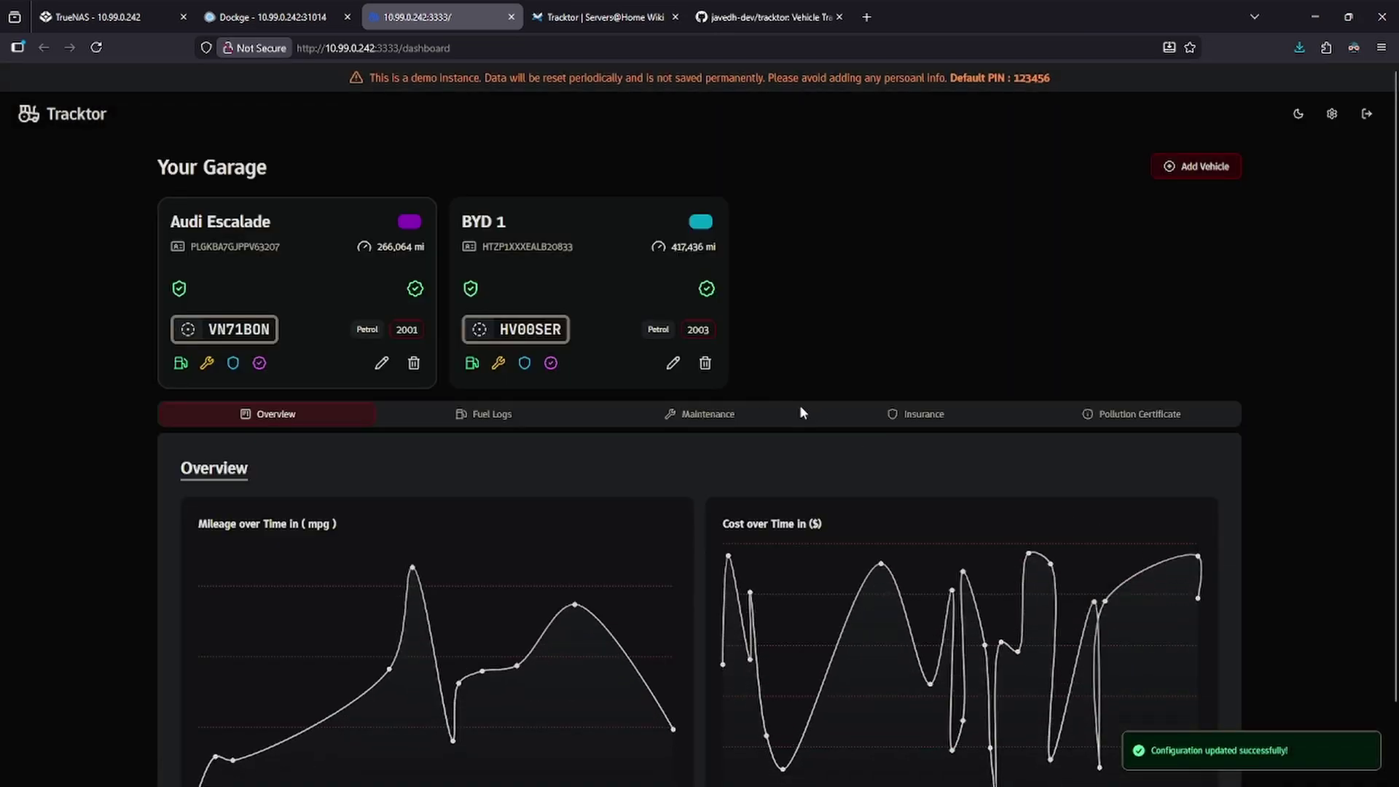
pyautogui.scroll(-2, 399, 472)
pyautogui.scroll(1, 399, 472)
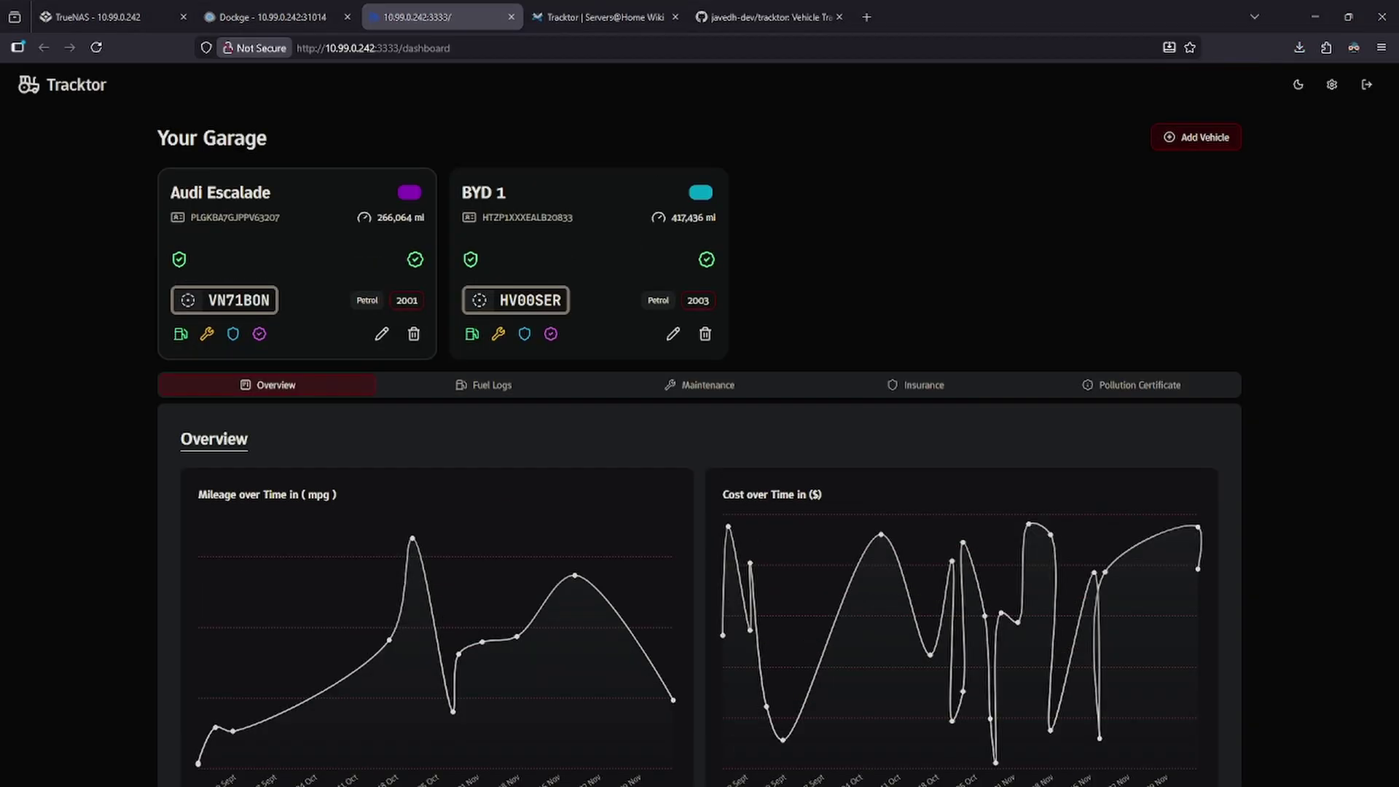